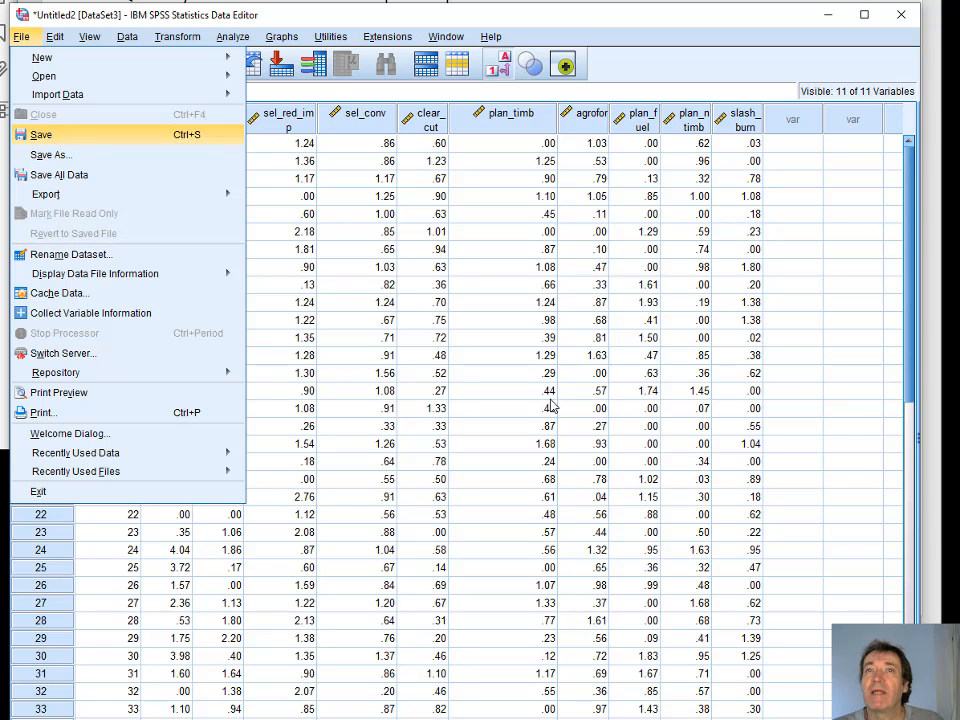
Save the dataset as birds1 in SPSS Statistics format in the spss folder, replacing the existing file.
click(142, 141)
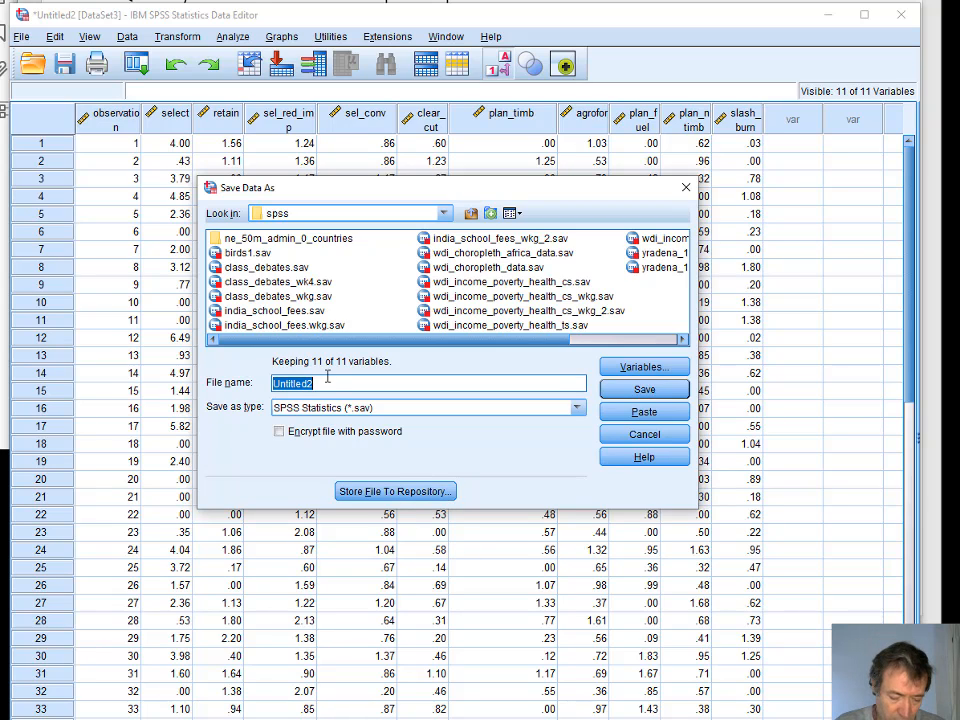
text(bir)
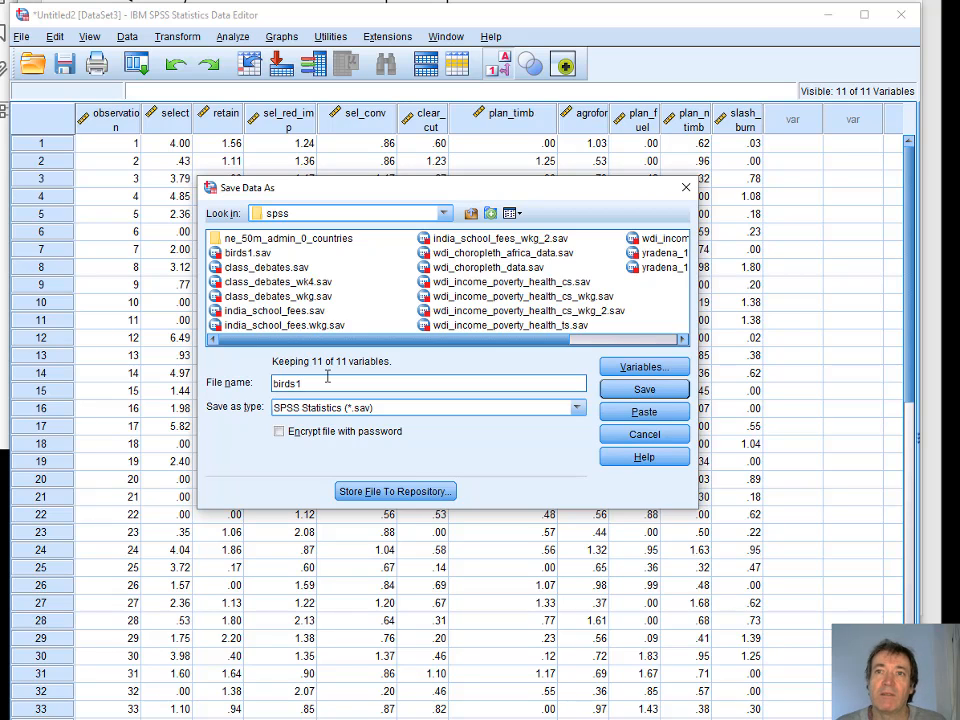
text(ds1)
key(Return)
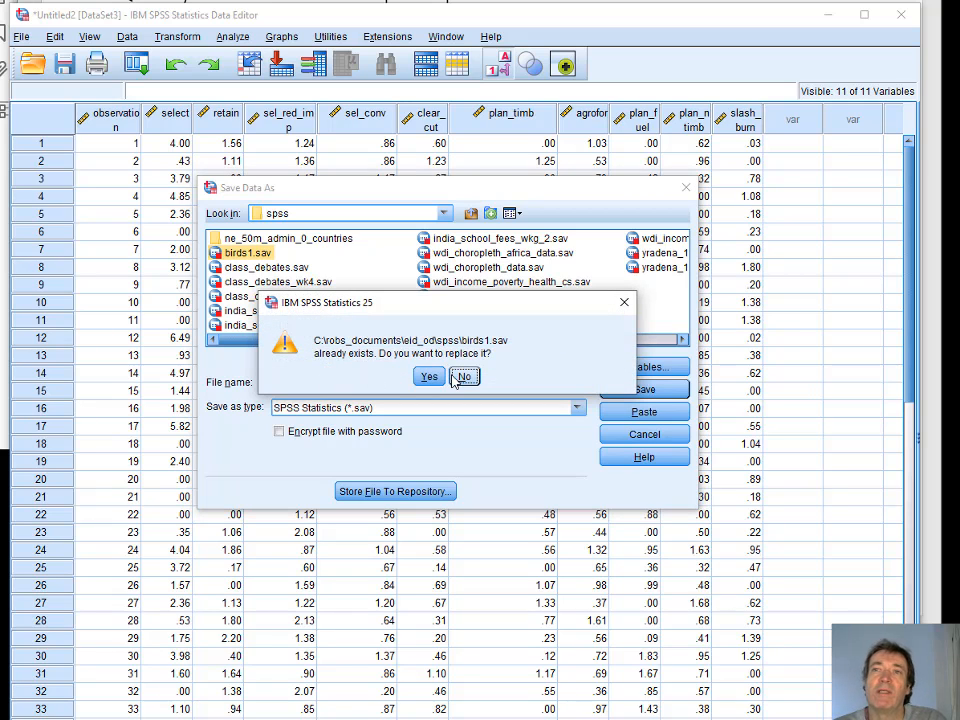
click(428, 377)
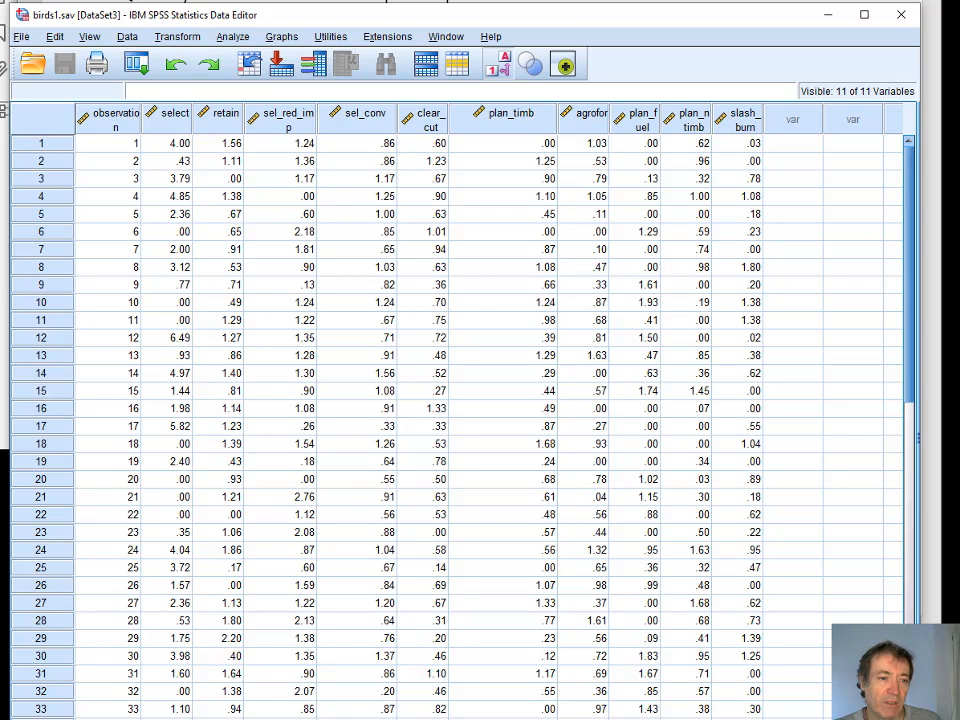
Switch to the forest_diversity.xlsx workbook in Excel and copy all 43 observation rows of the arthrop sheet, without the header row.
key(alt+Tab)
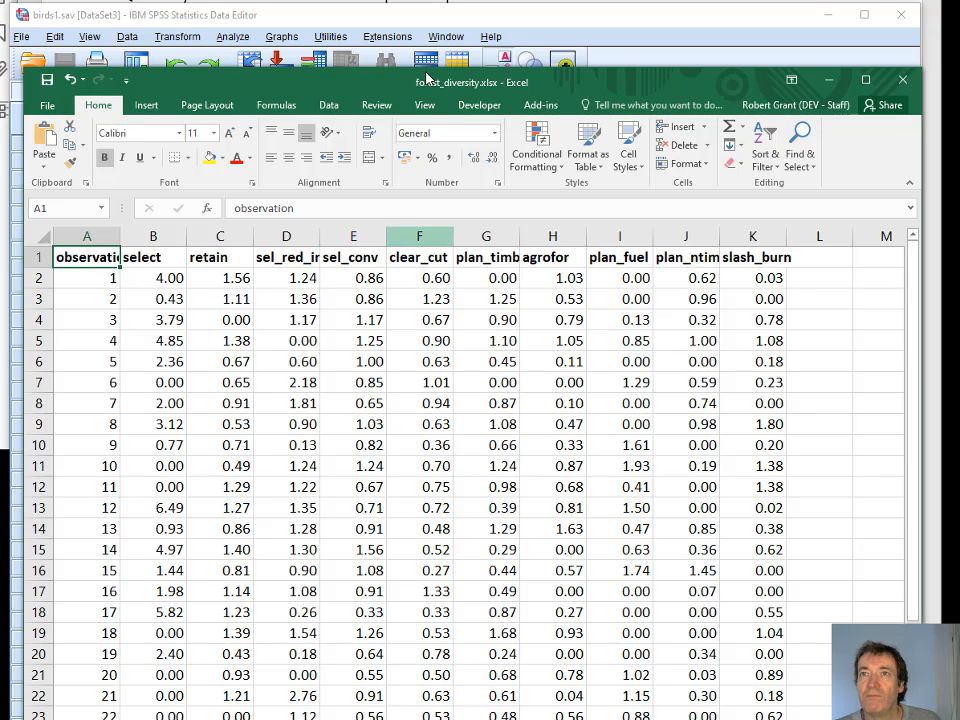
drag(322, 72, 320, 0)
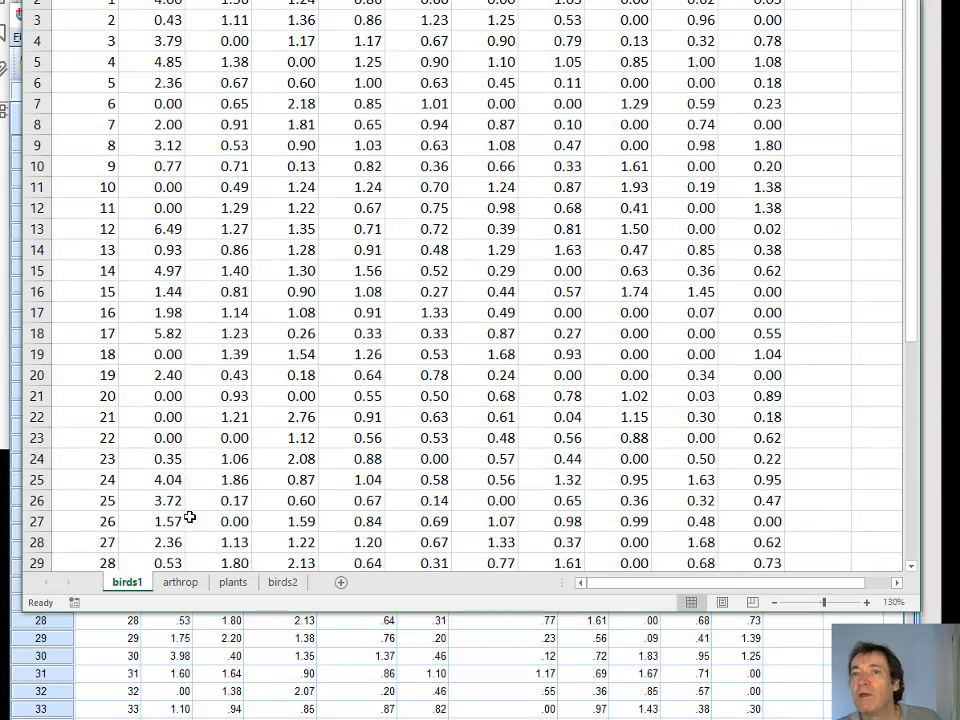
click(180, 585)
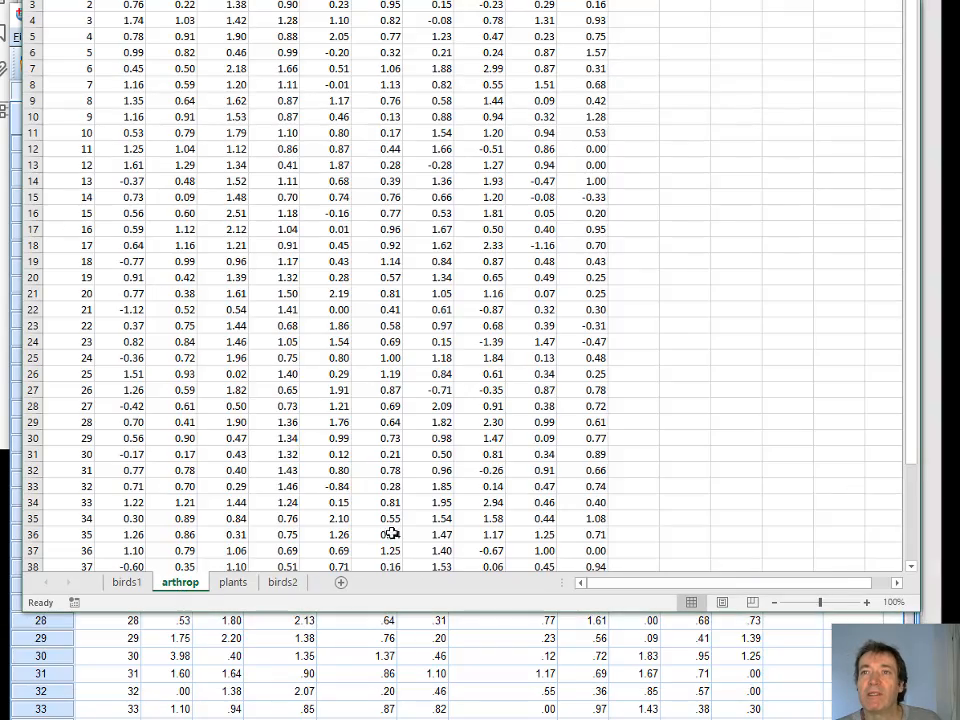
scroll(541, 440, down, 4)
scroll(572, 447, down, 1)
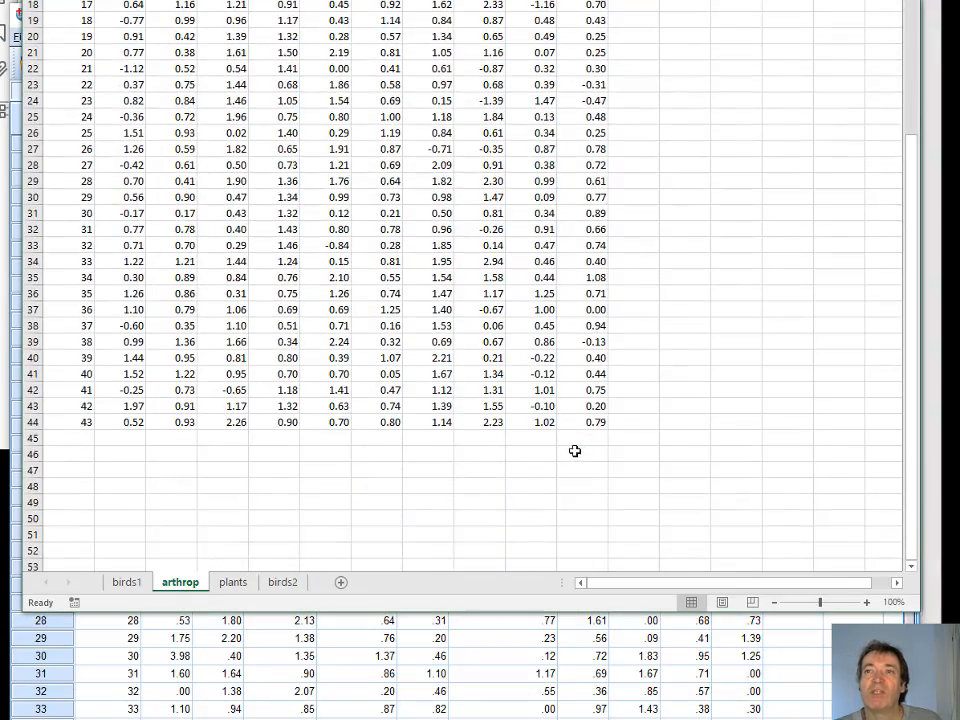
drag(583, 422, 8, 15)
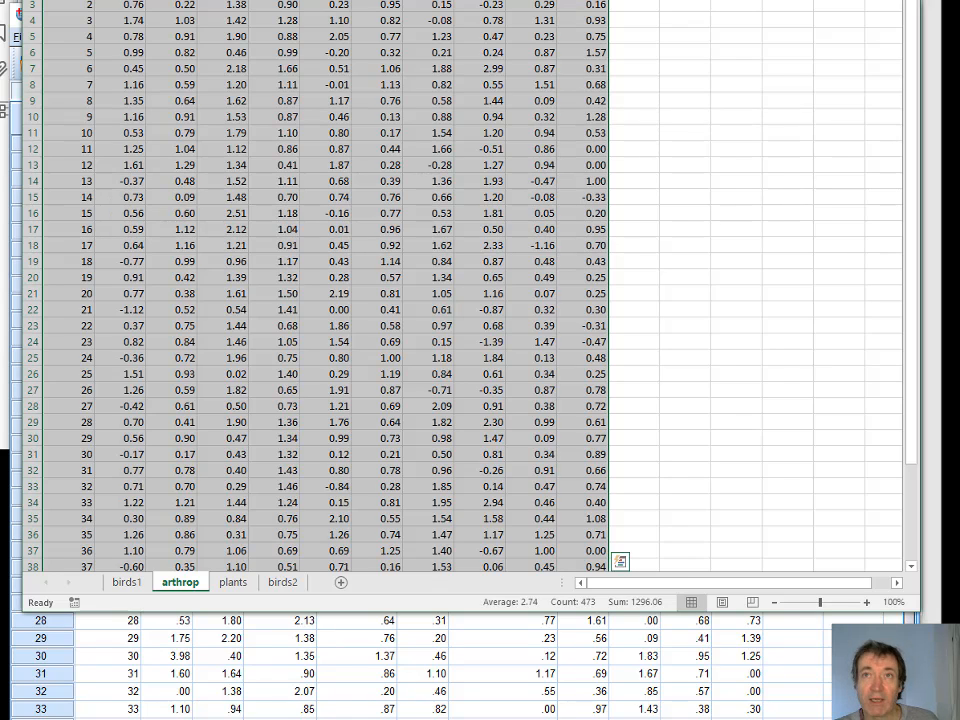
key(ctrl+c)
Switch back to the SPSS Data Editor and paste the arthropod data over the existing values, starting at the first observation cell.
key(alt+Tab)
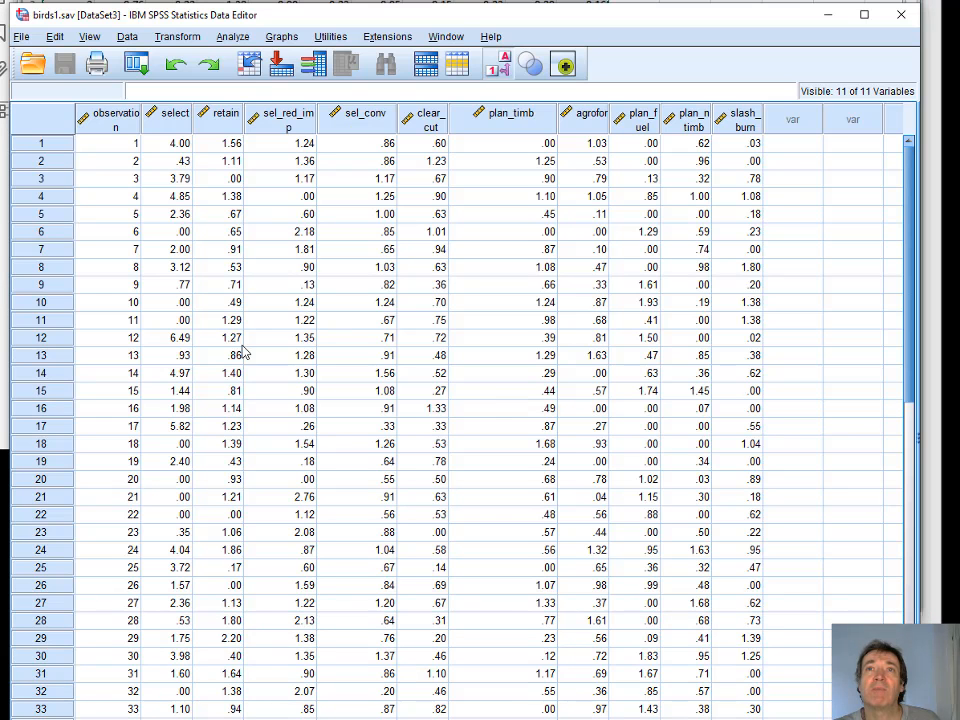
click(112, 147)
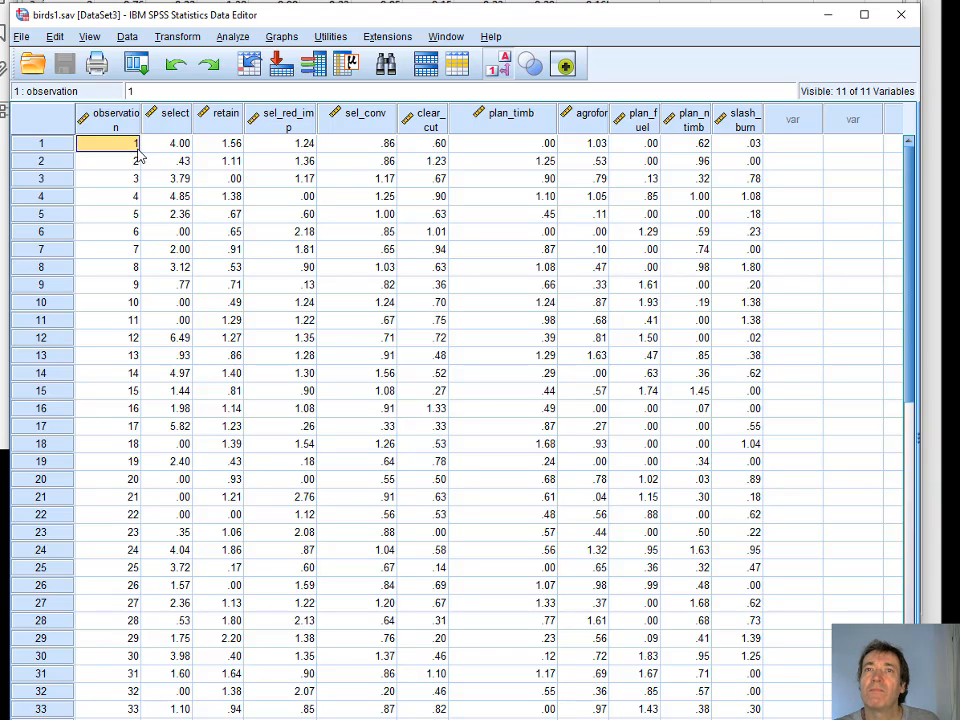
click(182, 147)
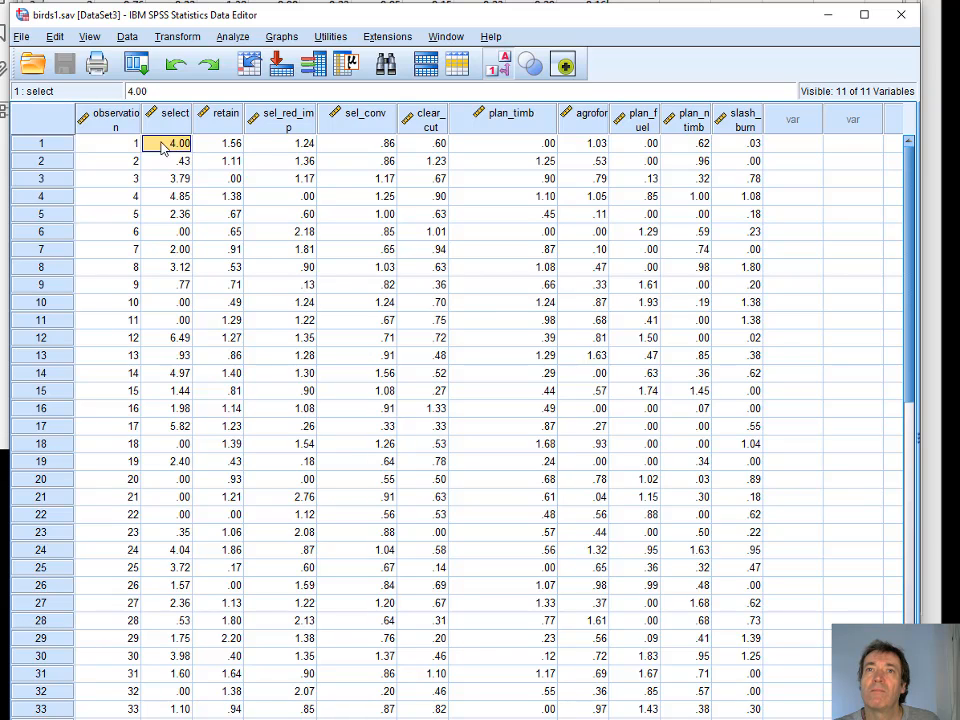
click(110, 147)
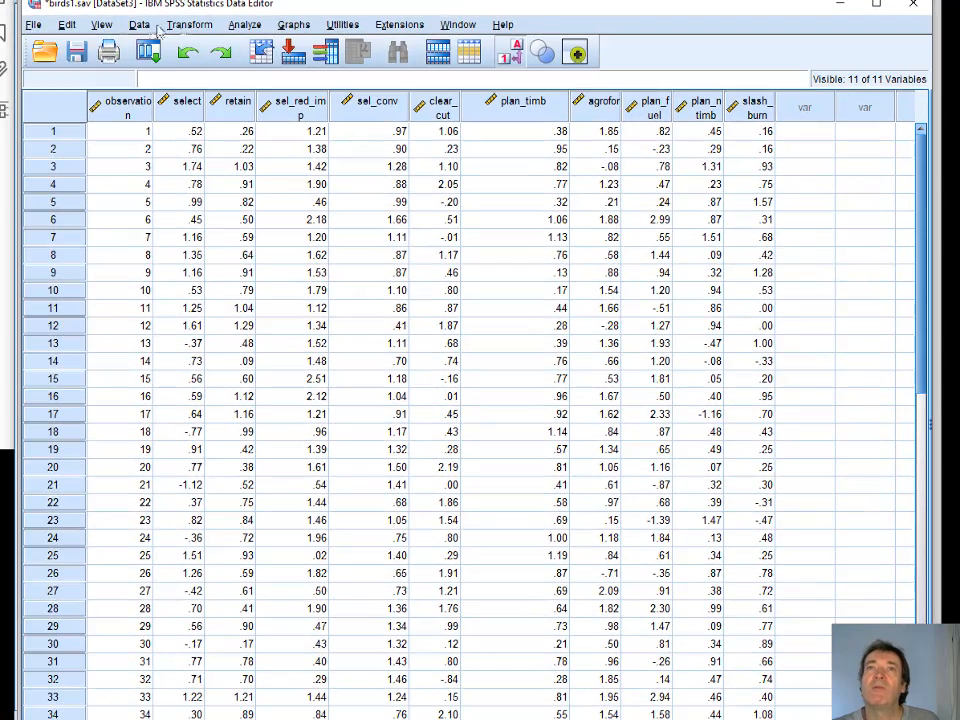
Save the dataset under the new name arthropods in the spss folder.
click(33, 25)
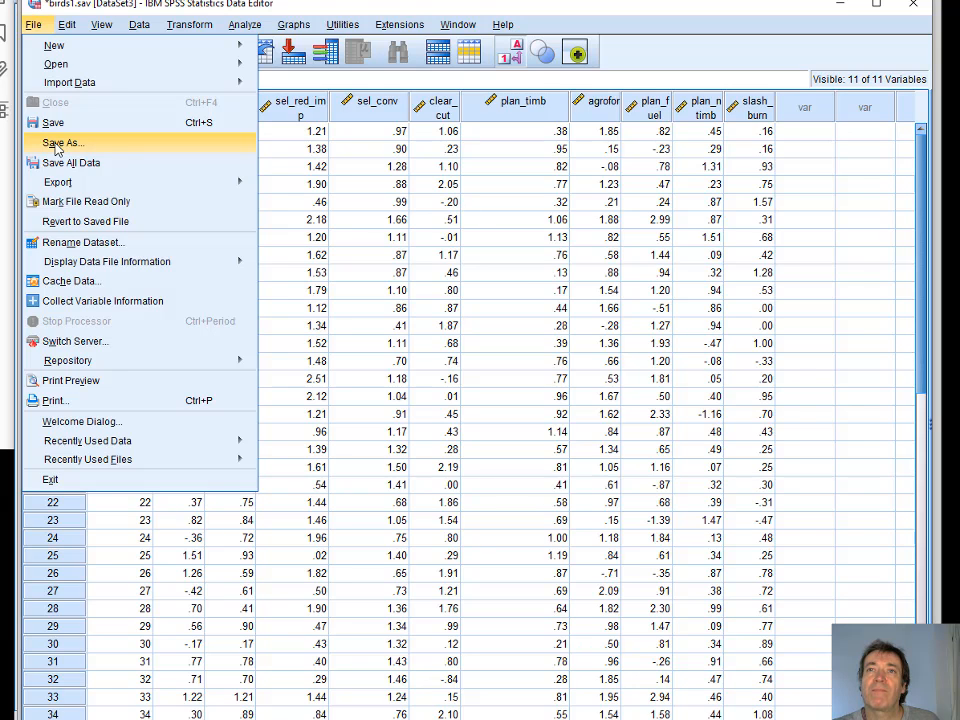
click(71, 147)
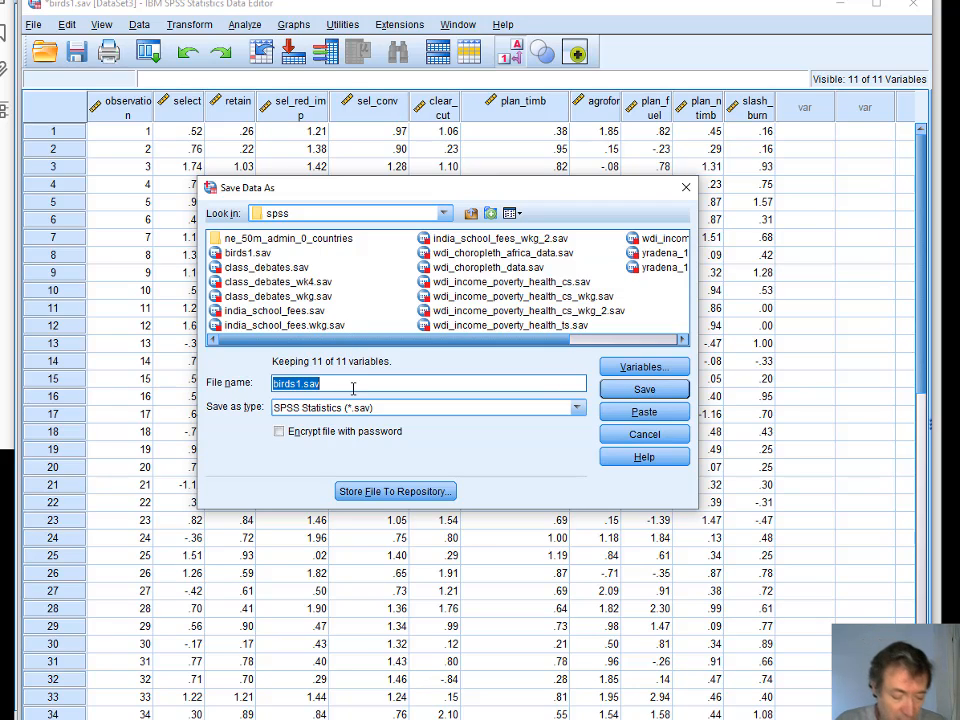
text(arthropods)
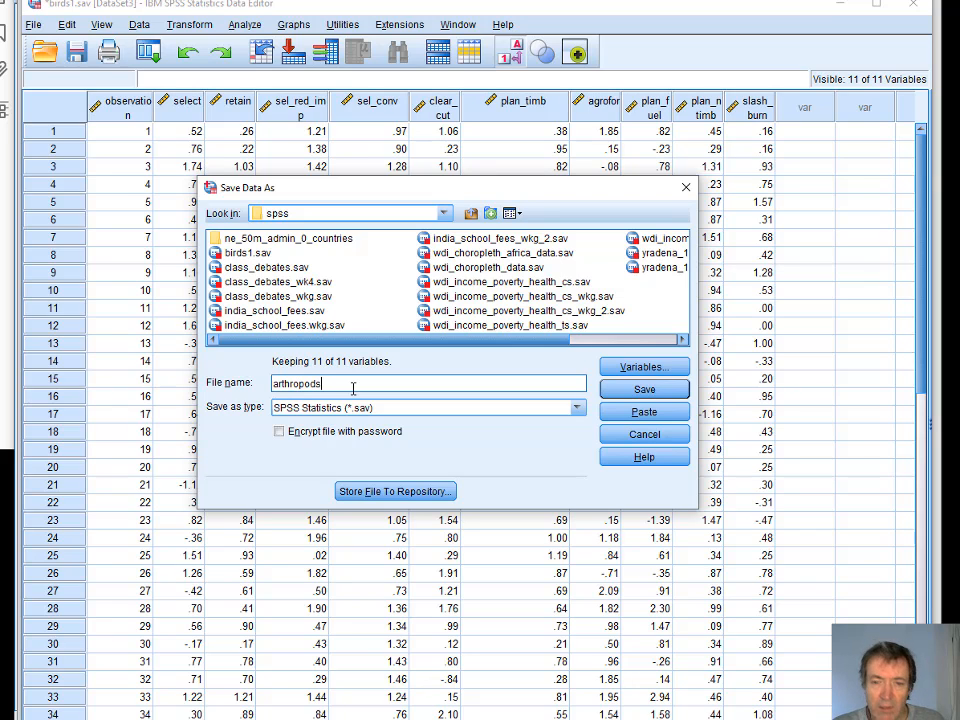
click(644, 389)
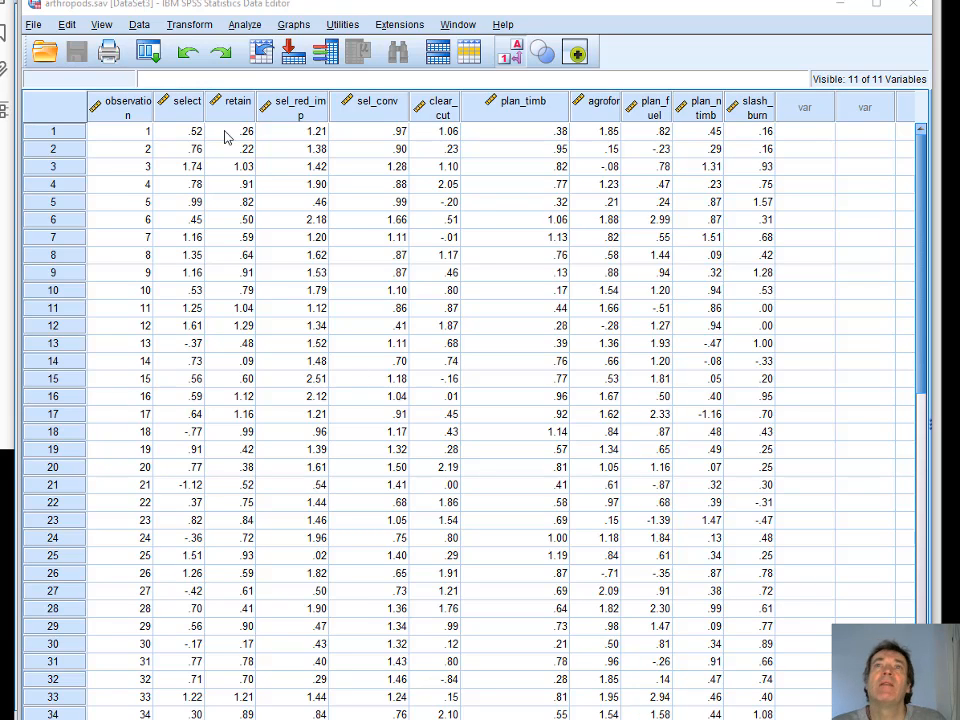
Create a simple error bar chart of the means of the ten variables select to slash_burn with 95% confidence intervals in Chart Builder.
click(294, 25)
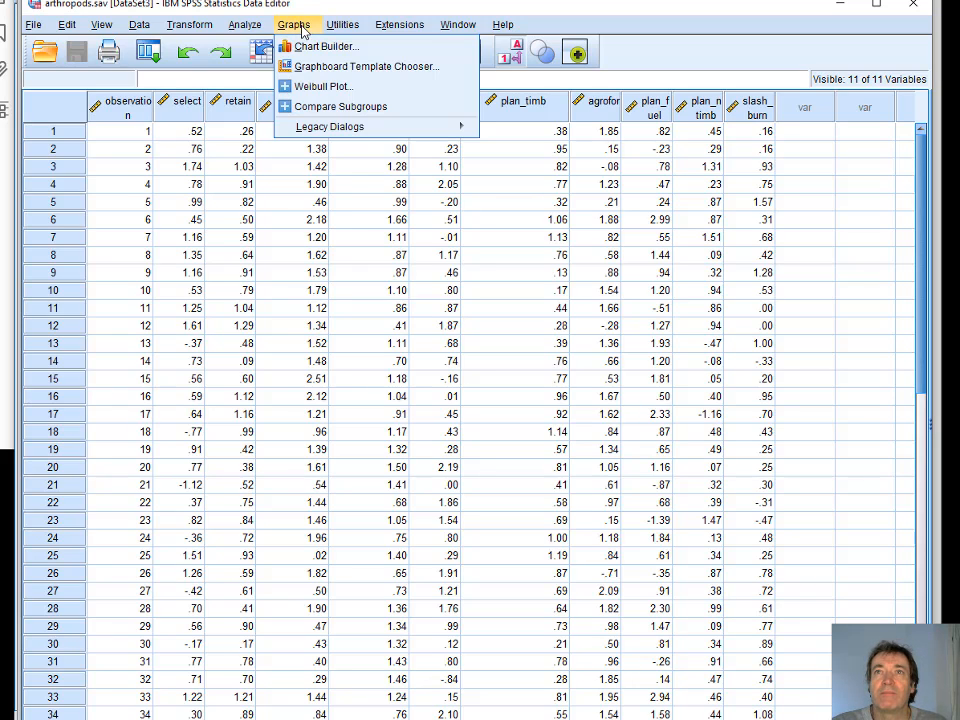
click(306, 48)
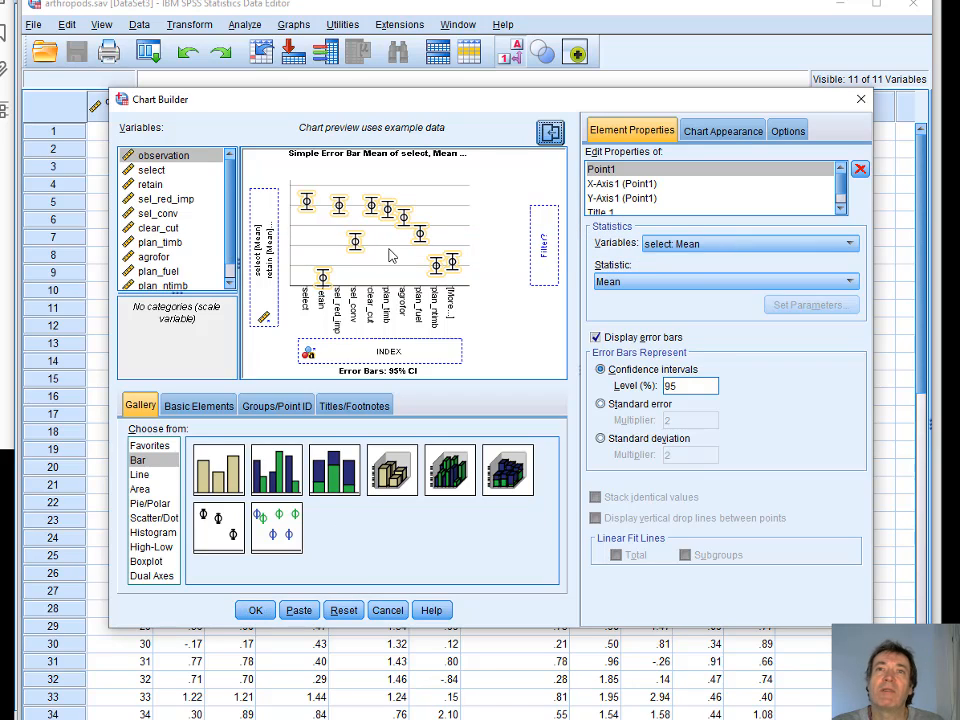
click(257, 611)
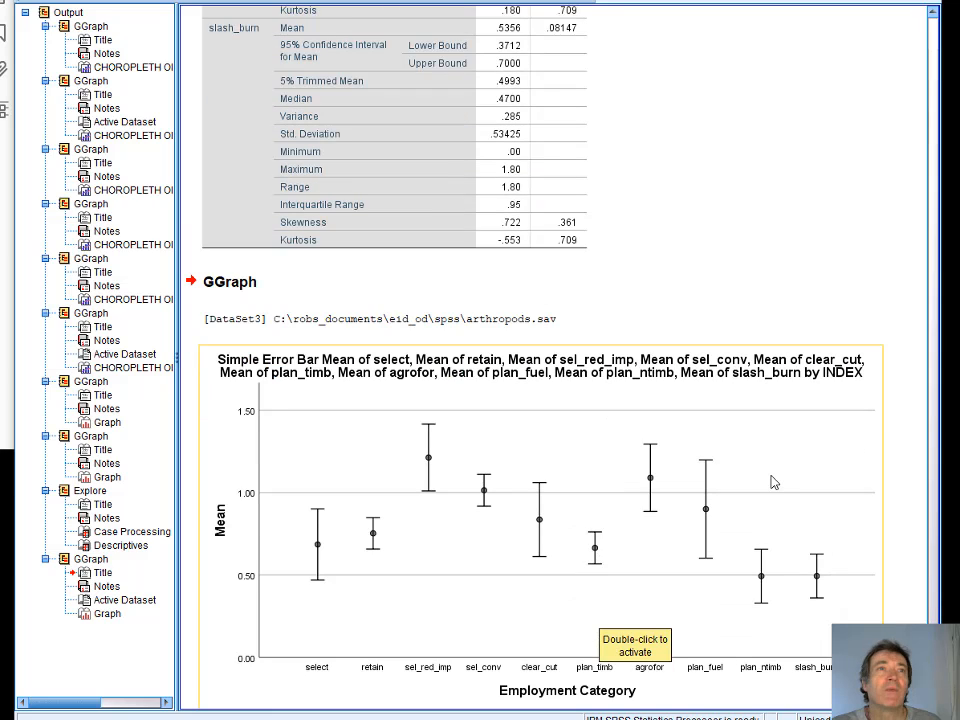
Bring up the PDF article and compare its matching error bar figure with the arthropod chart in the SPSS output.
key(alt+Tab)
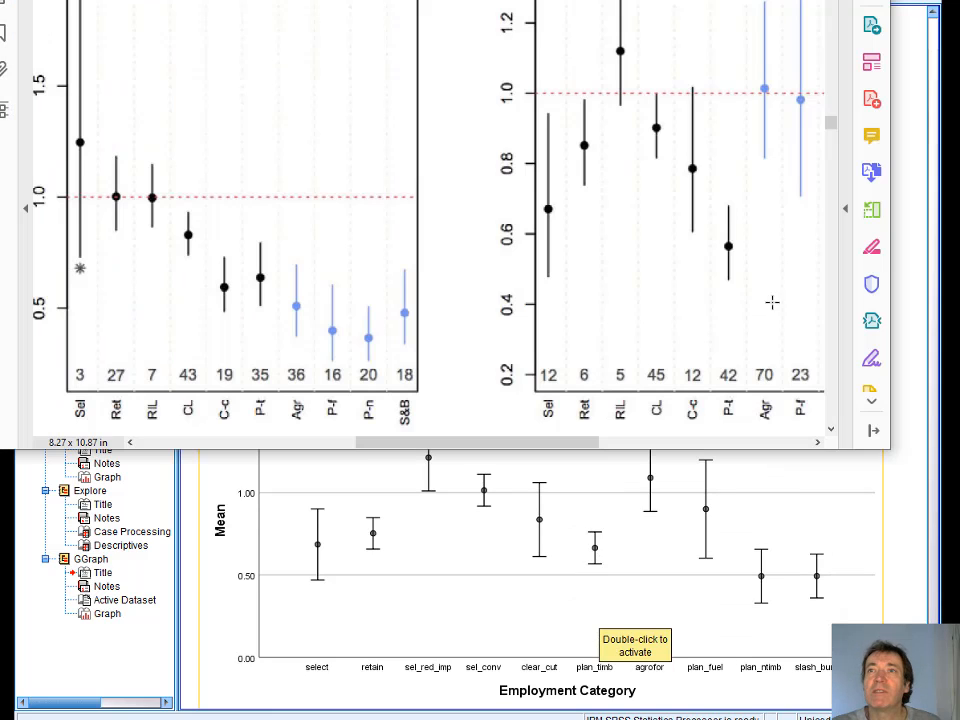
drag(574, 446, 639, 446)
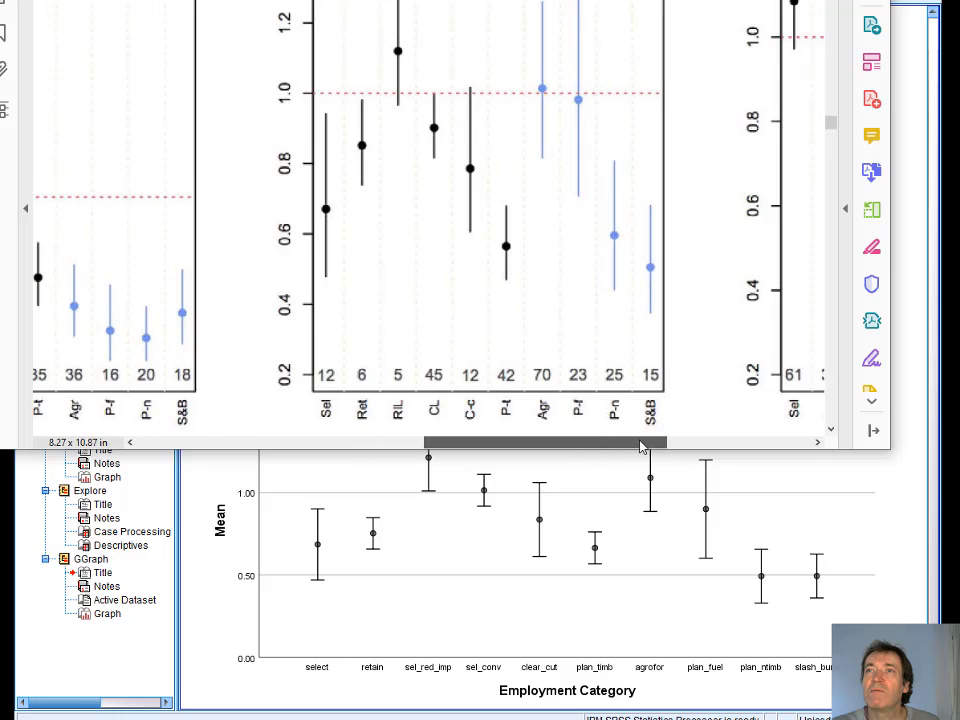
scroll(598, 321, up, 3)
scroll(597, 322, down, 2)
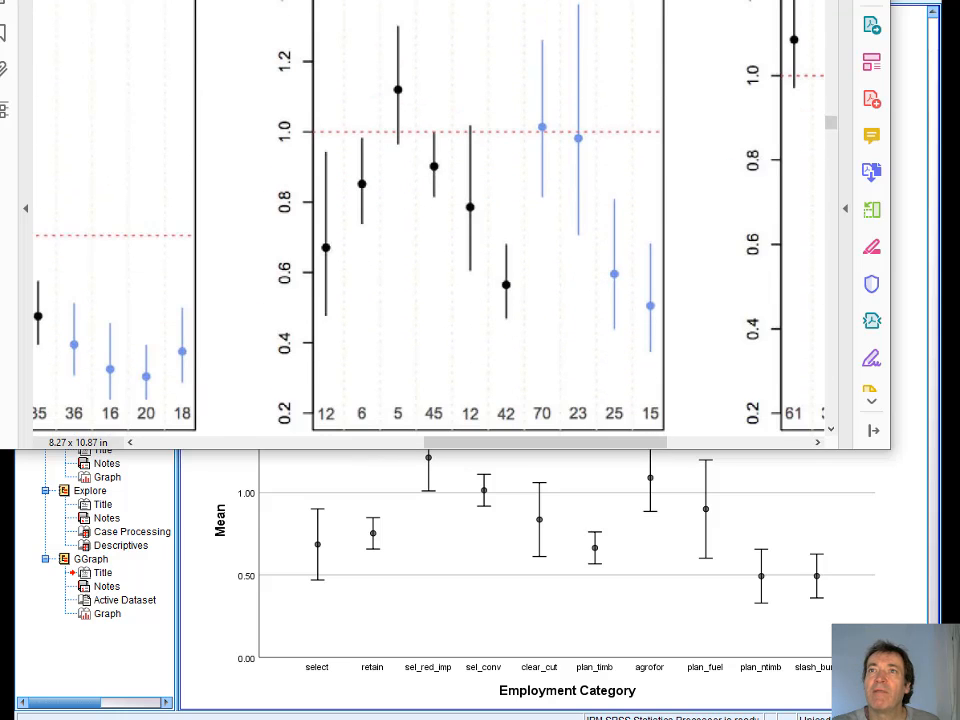
drag(620, 1, 582, 0)
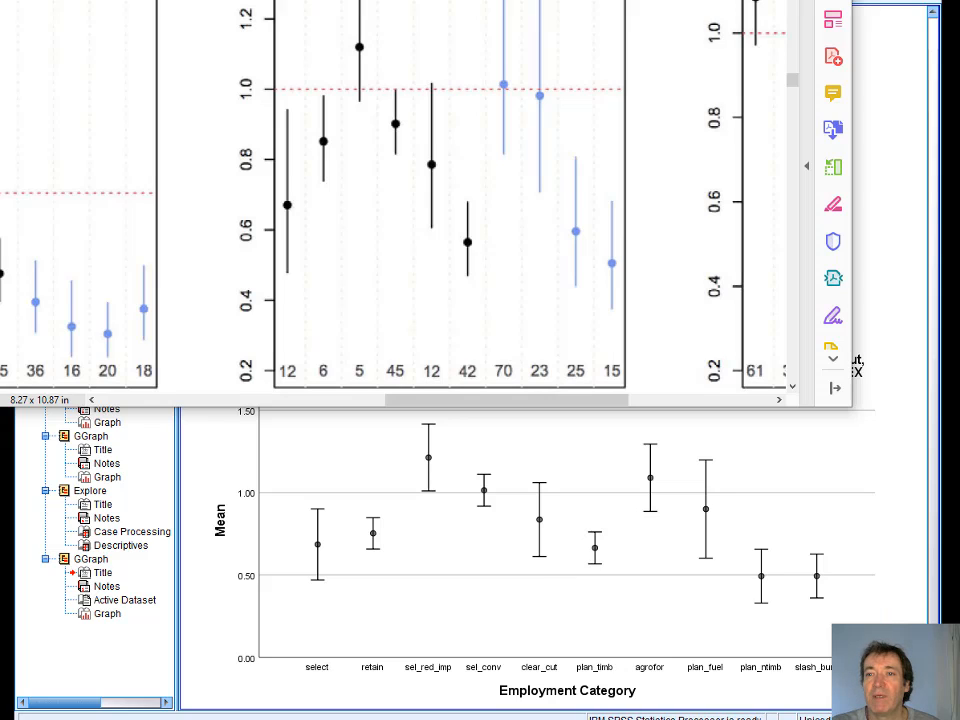
Switch to the Excel workbook and copy all 43 observation rows of the plants sheet, without the header row.
key(alt+Tab)
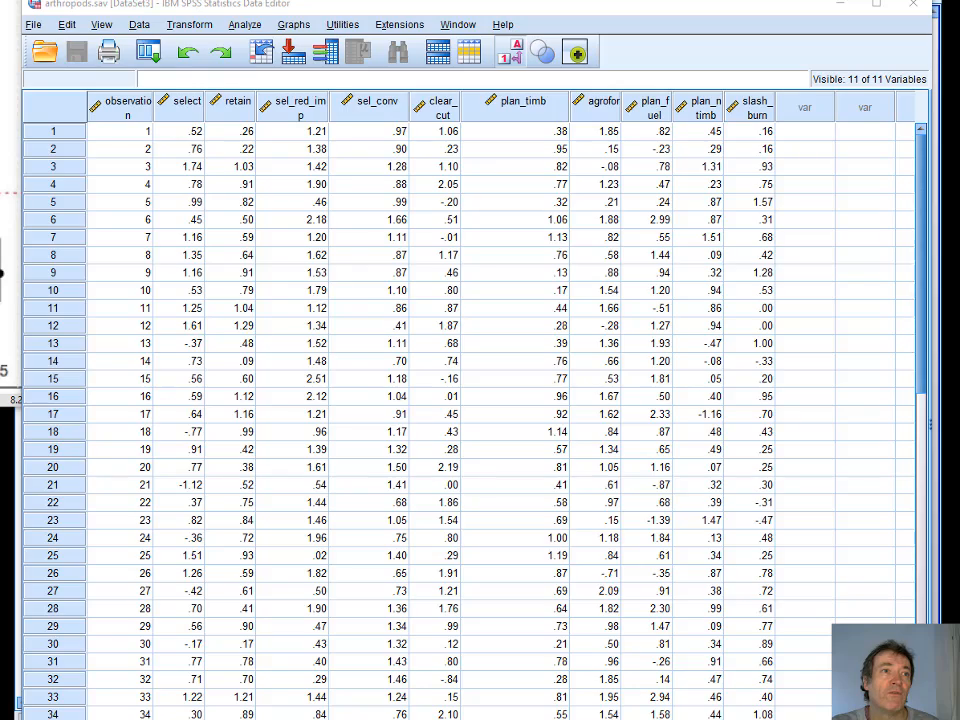
key(alt+Tab)
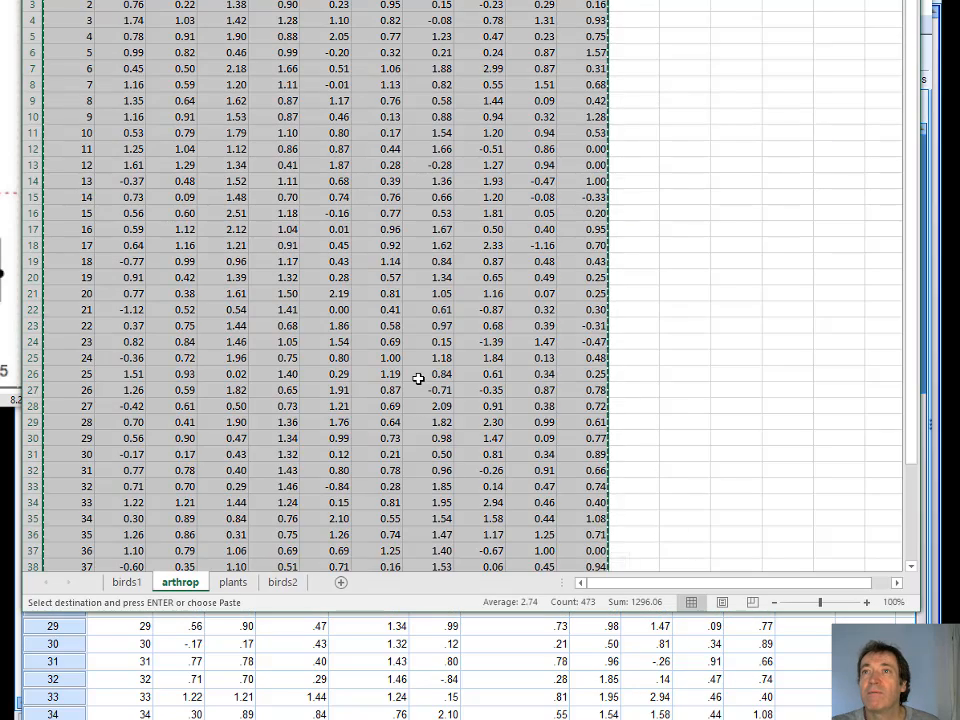
click(418, 378)
click(794, 248)
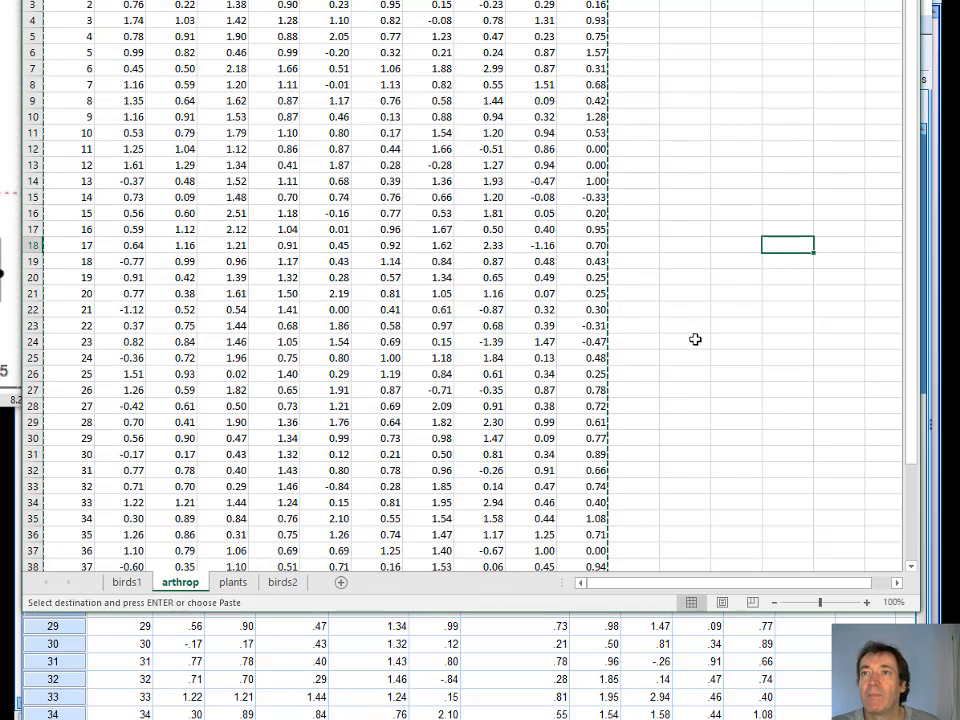
click(236, 584)
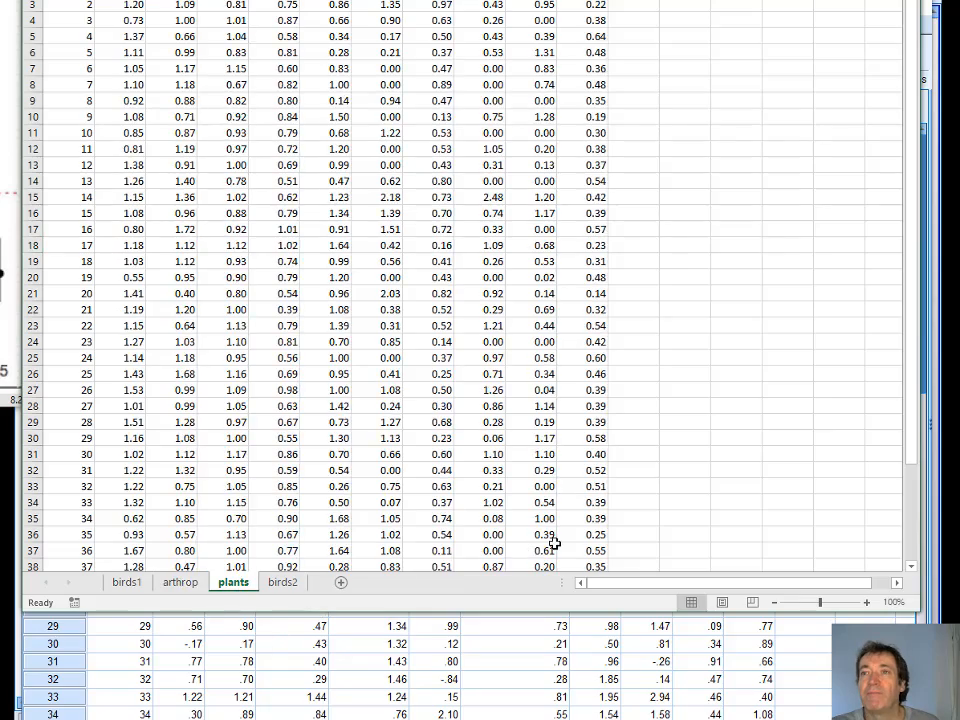
scroll(554, 543, down, 4)
drag(588, 470, 70, 2)
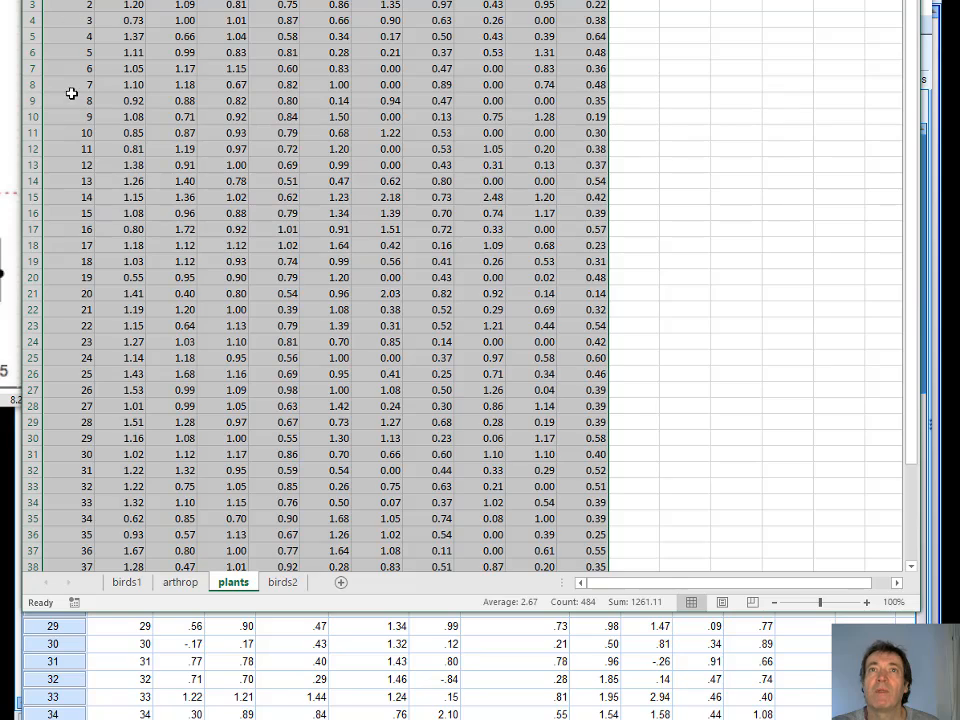
drag(71, 93, 70, 2)
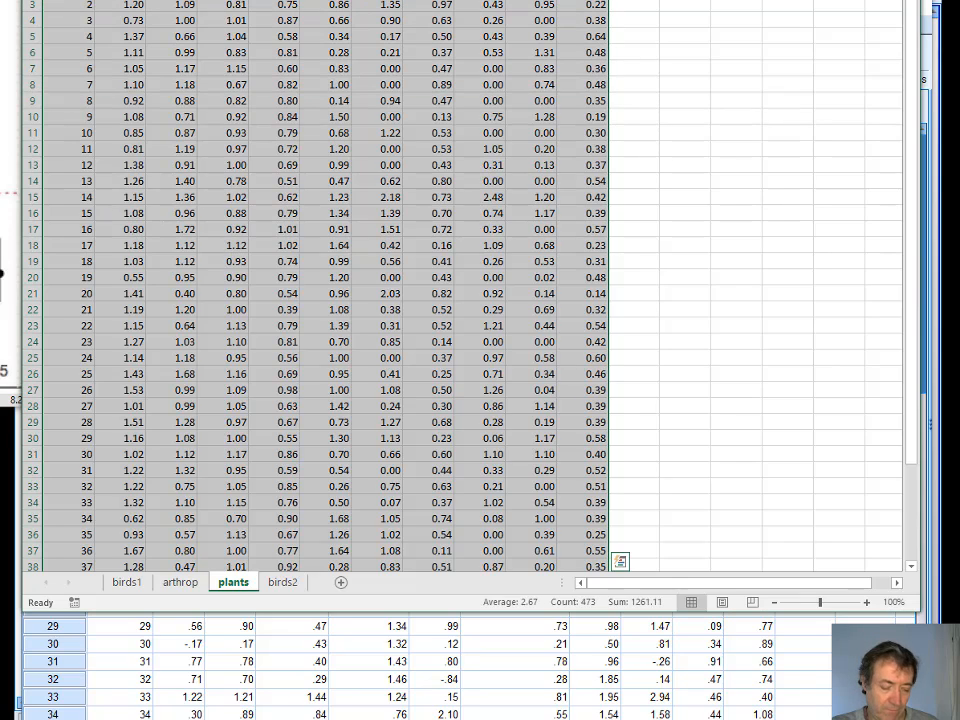
key(ctrl+c)
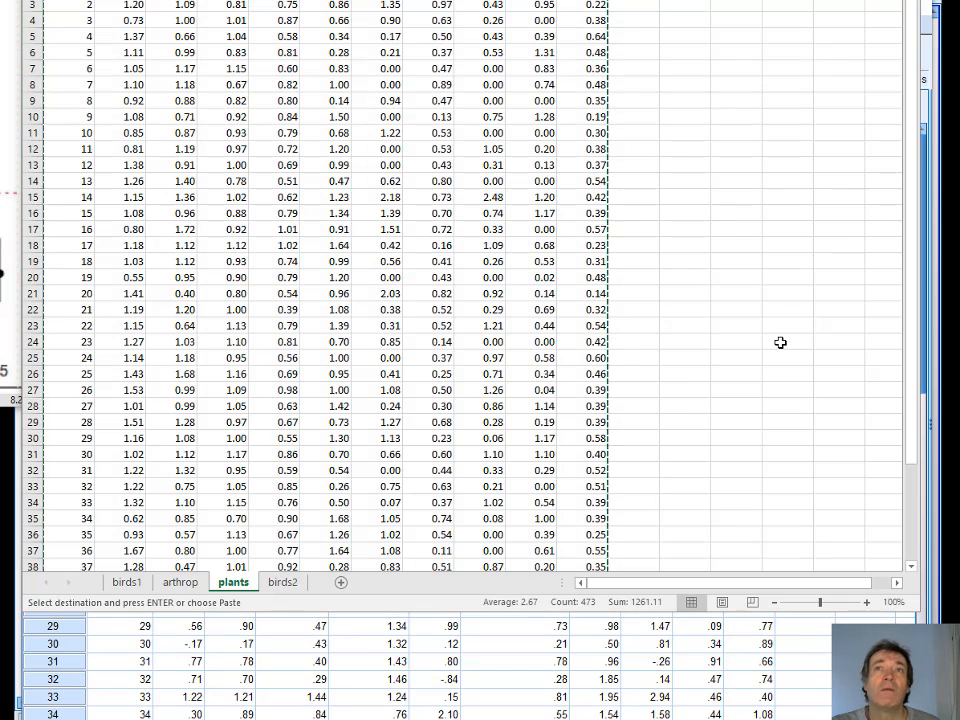
Return to the SPSS Data Editor and paste the plants data over the arthropod values, starting at the first observation cell.
key(alt+Tab)
click(116, 136)
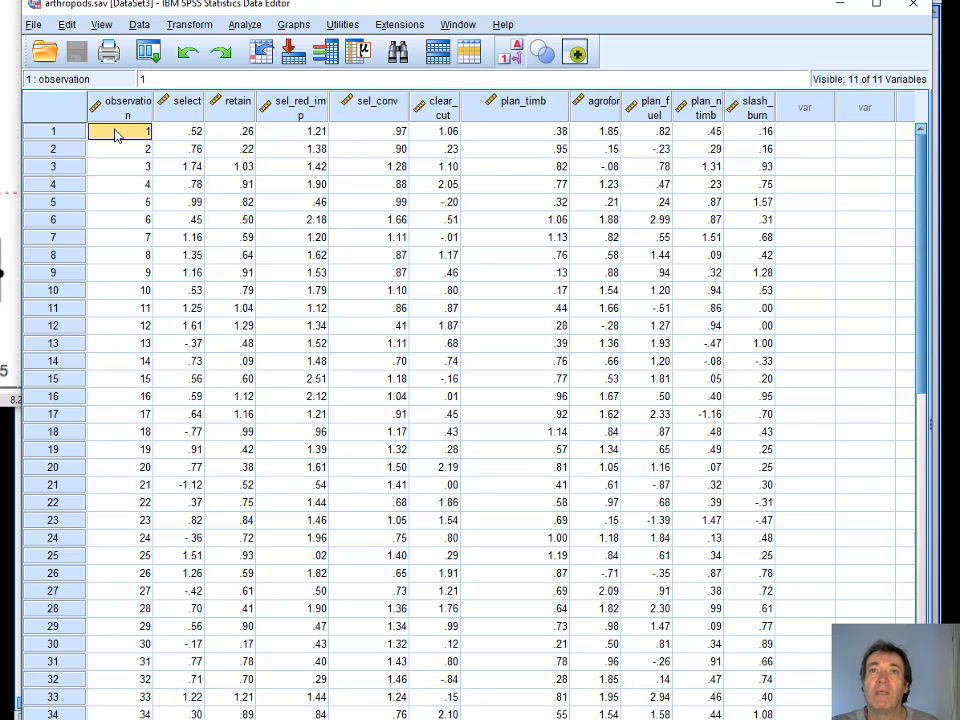
key(ctrl+v)
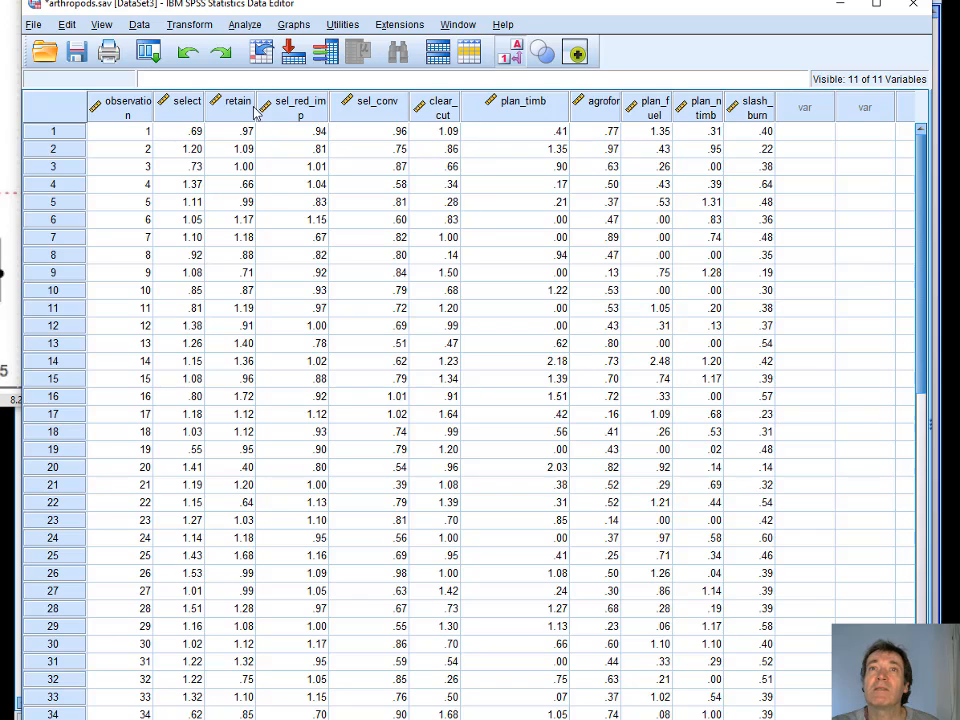
Save the pasted plants data as a new SPSS dataset named plants in the spss folder.
click(33, 24)
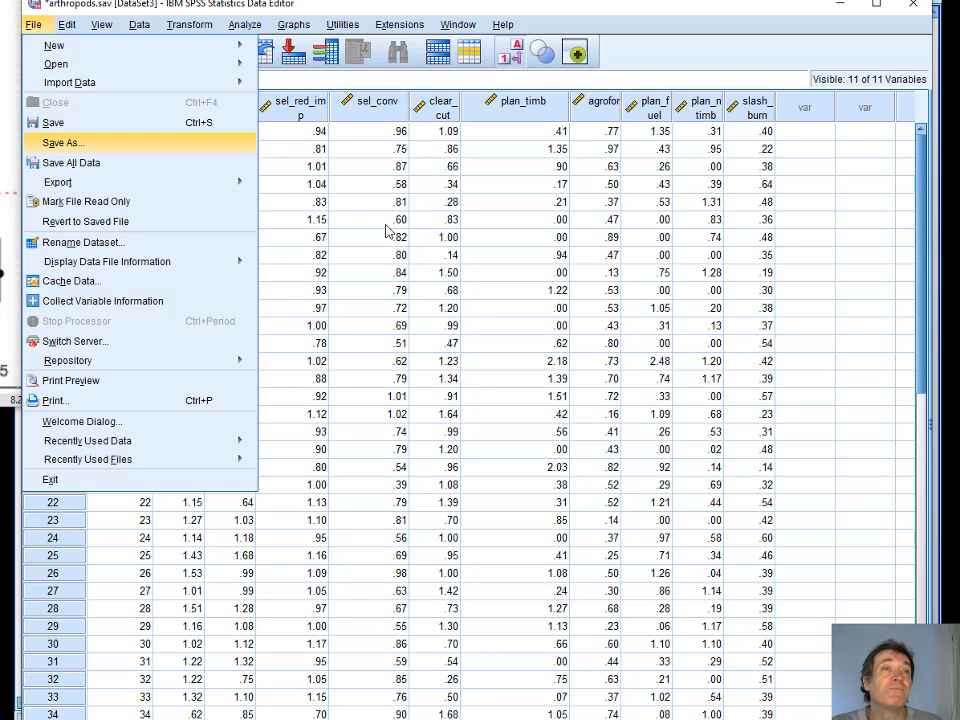
key(Return)
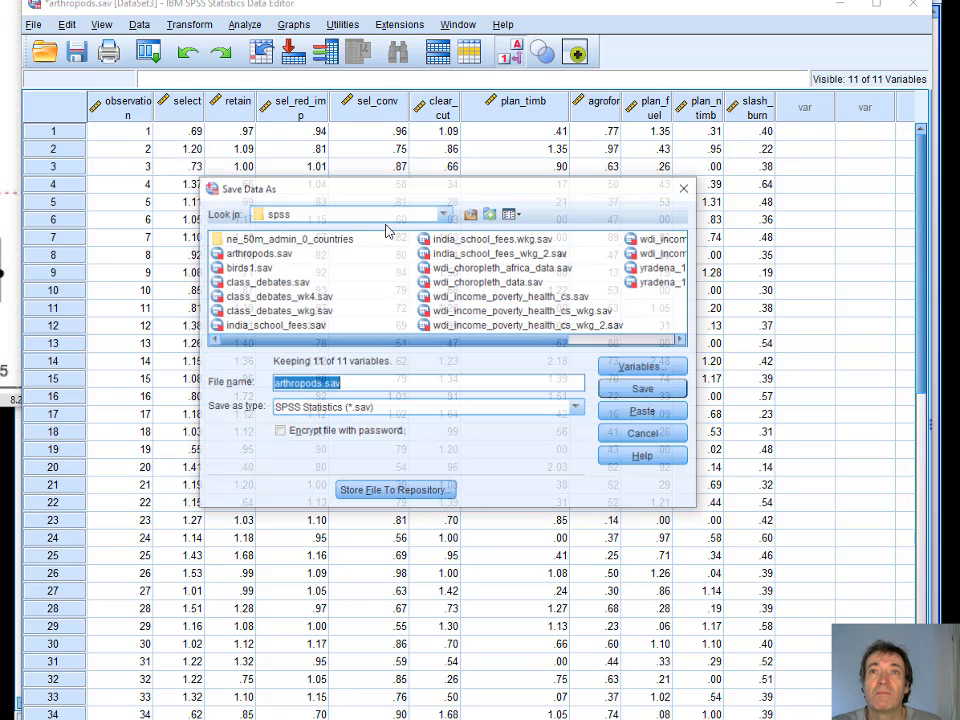
text(plants)
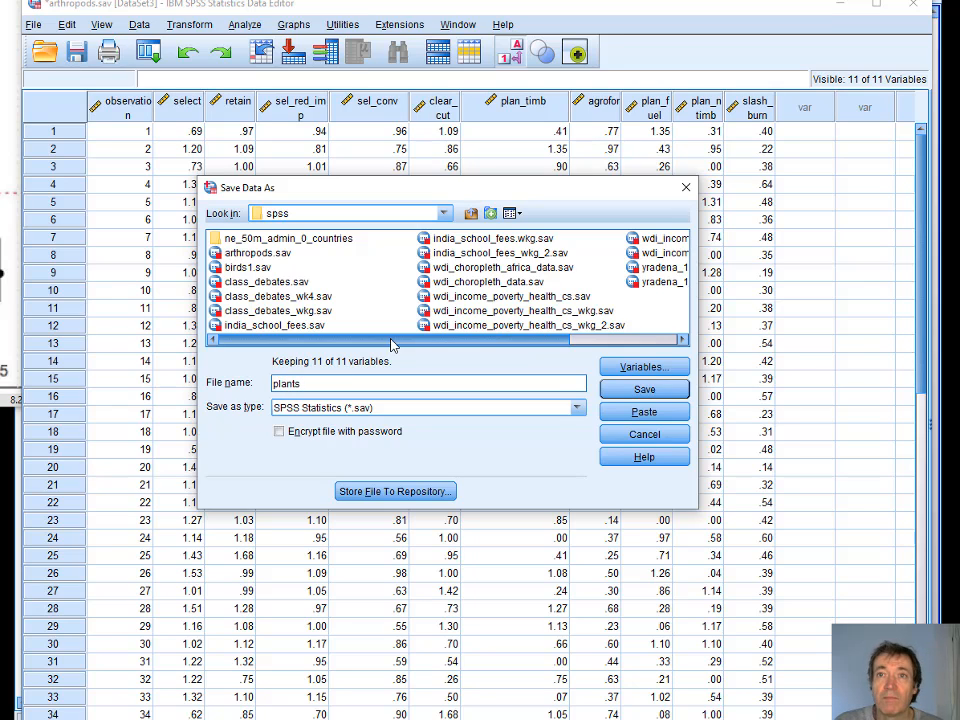
key(Return)
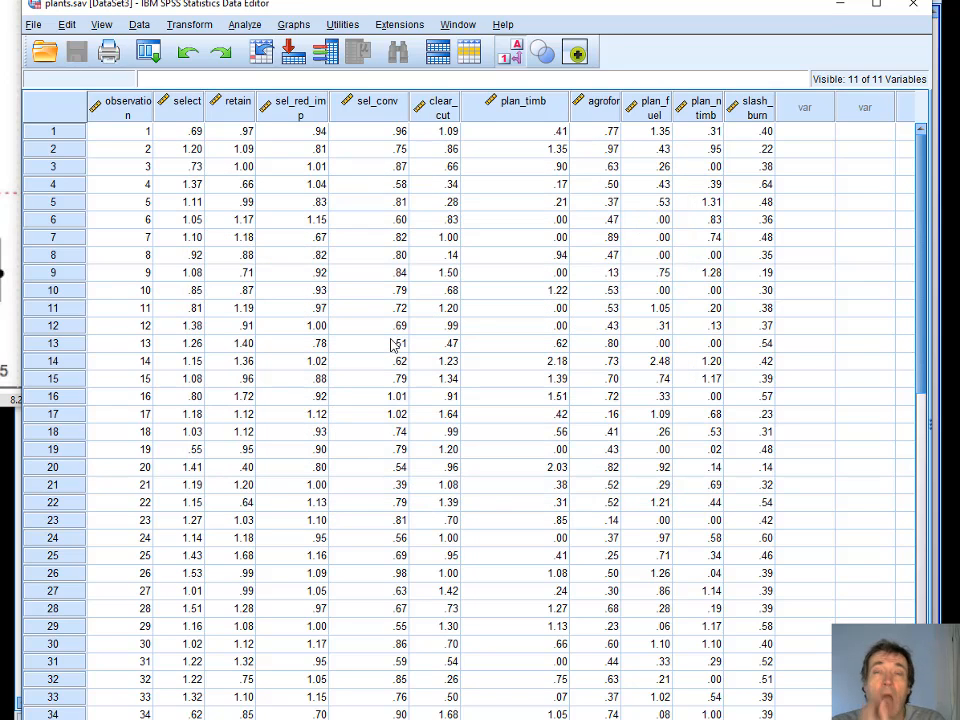
Create the simple error bar chart of the ten variable means with 95% confidence intervals from the plants data.
click(293, 24)
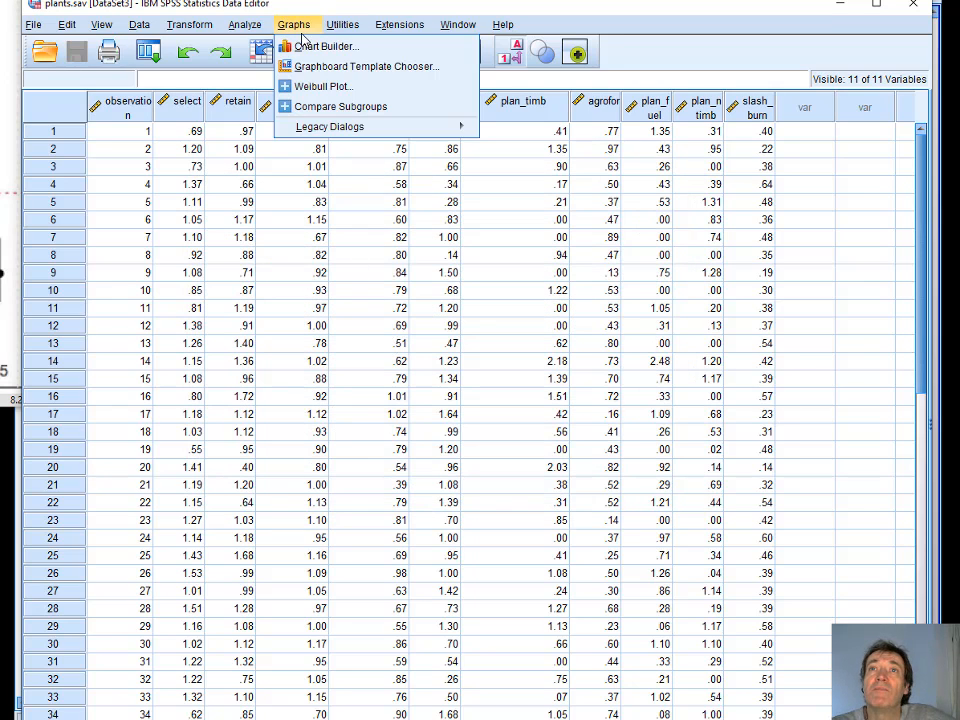
click(301, 47)
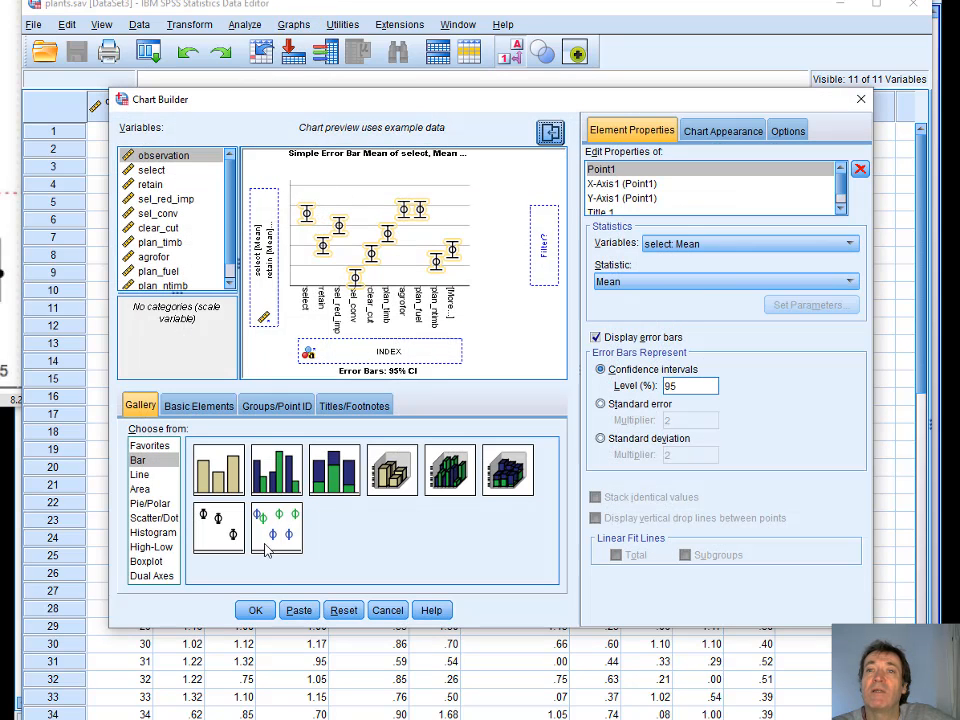
click(253, 609)
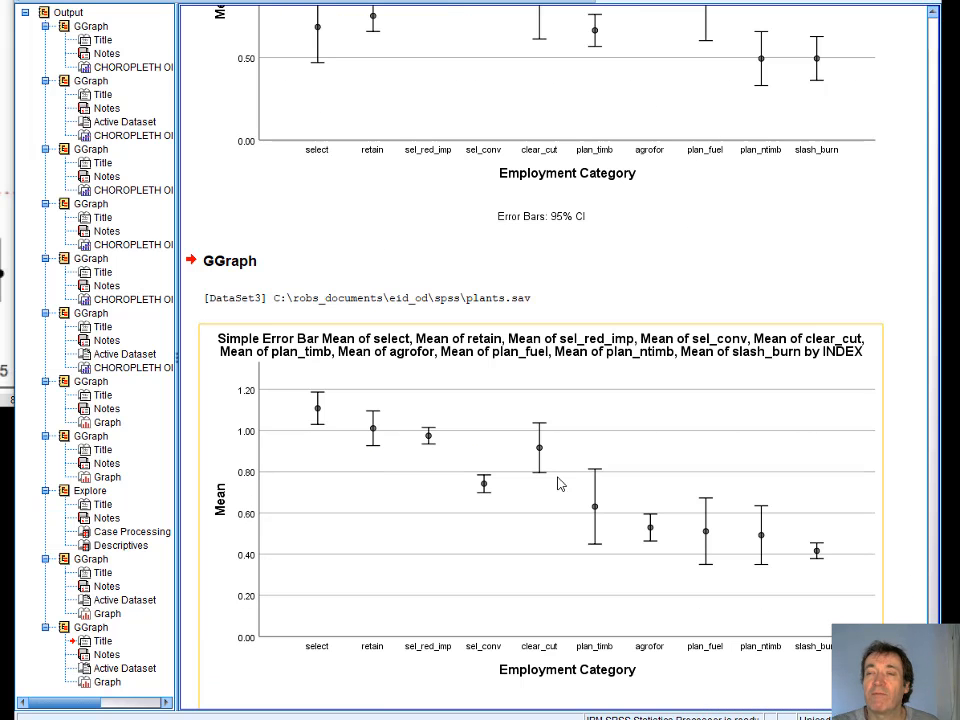
Bring up the PDF article and compare its rightmost error bar figure with the plants chart in the SPSS output.
scroll(657, 522, up, 1)
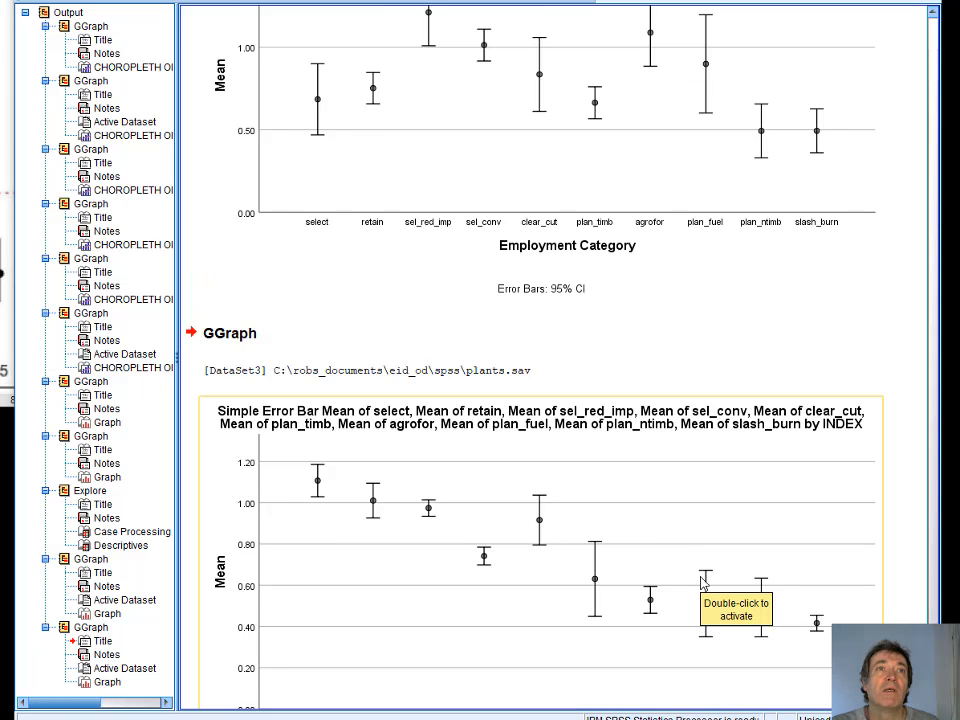
key(alt+Tab)
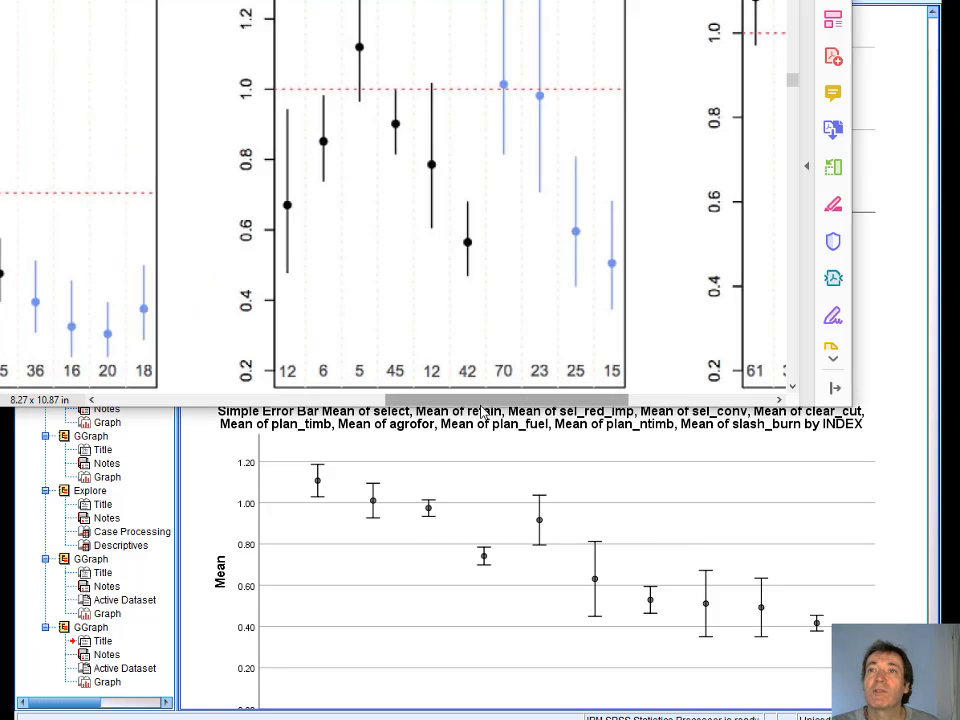
drag(503, 402, 636, 403)
scroll(546, 240, up, 2)
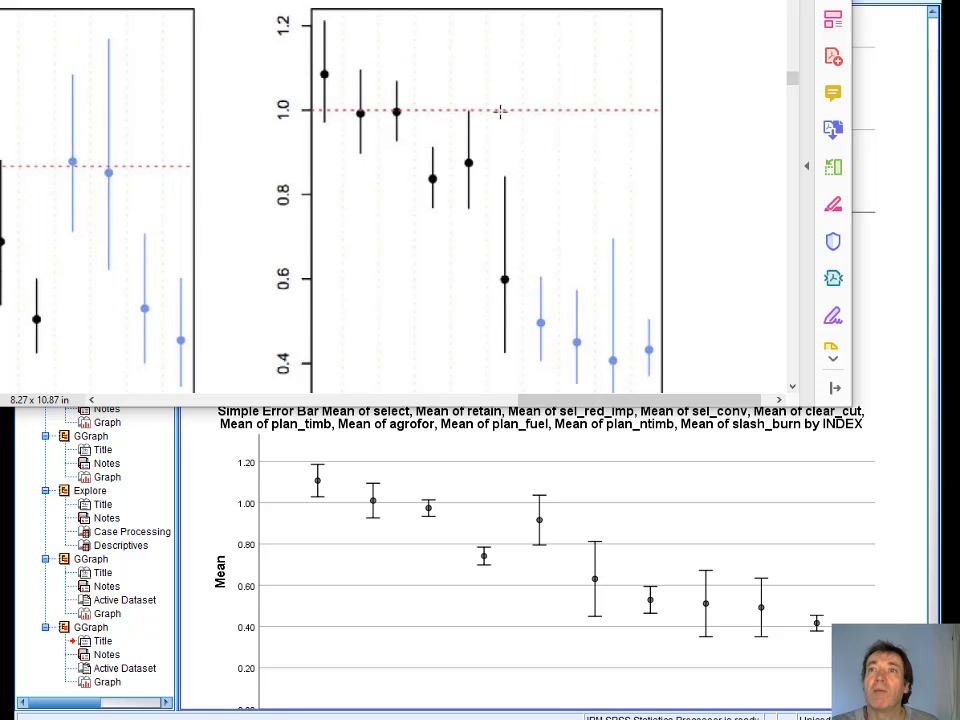
scroll(533, 287, down, 1)
scroll(533, 288, down, 1)
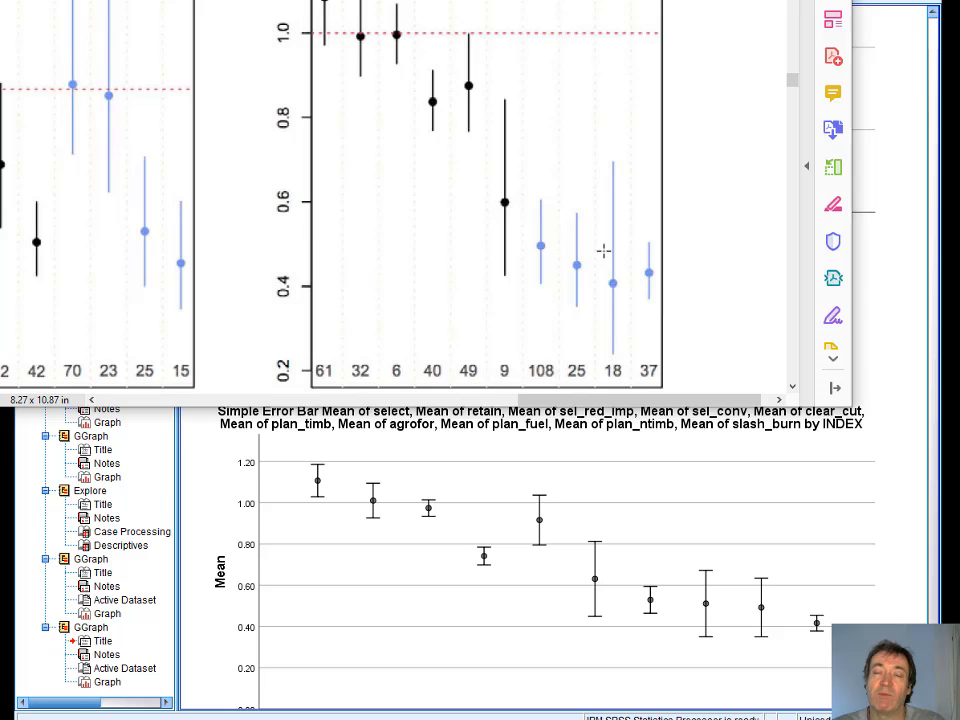
click(300, 448)
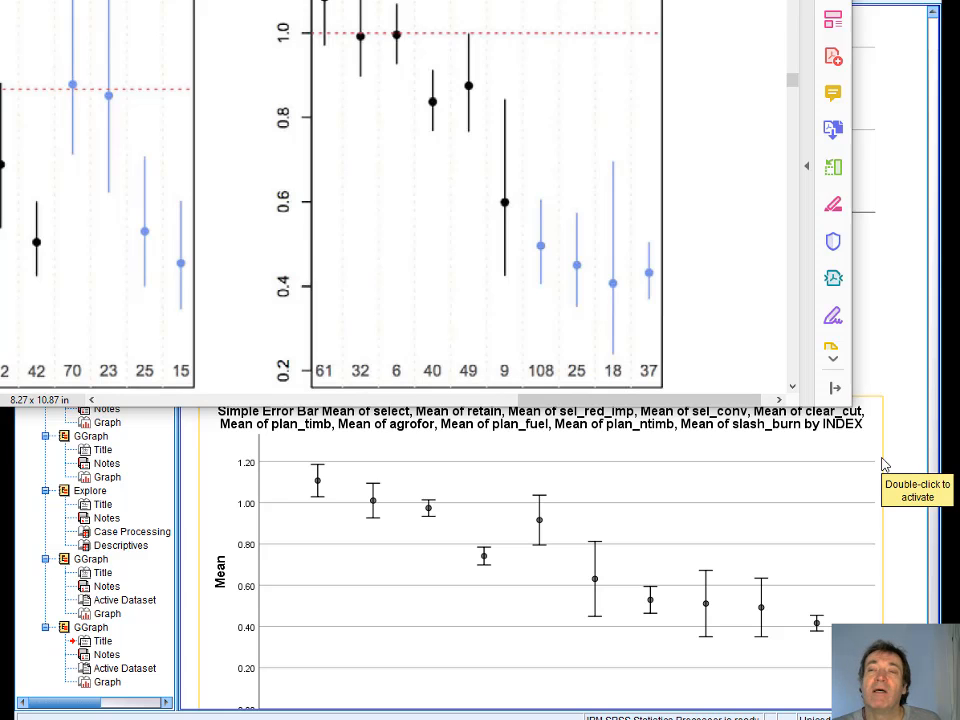
Switch to the Excel workbook and copy all 43 observation rows of the birds2 sheet, without the header row.
key(alt+Tab)
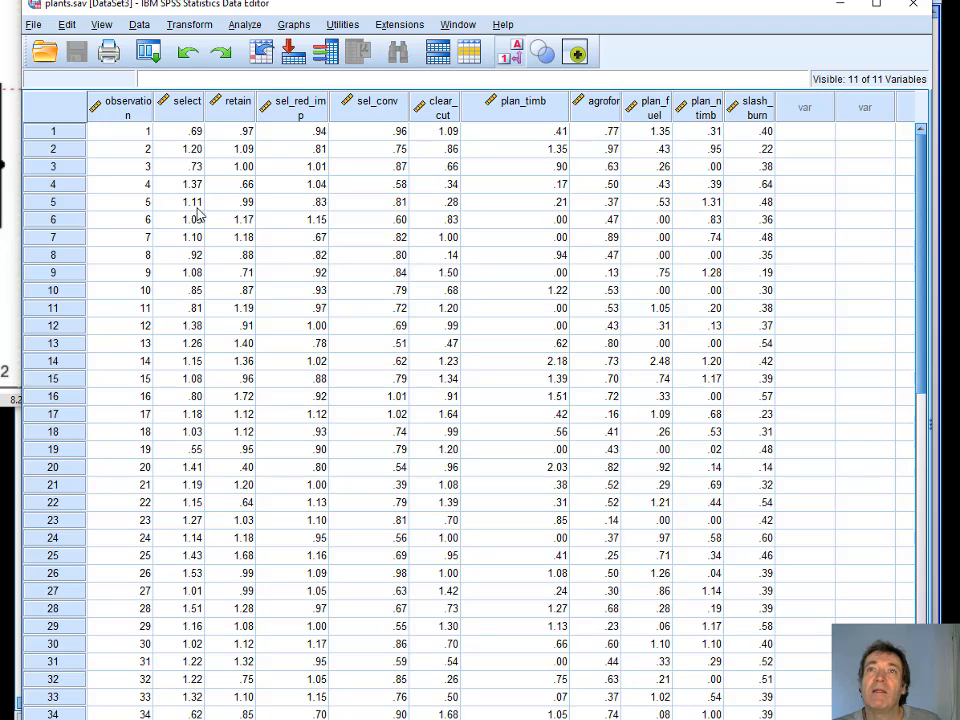
key(alt+Tab)
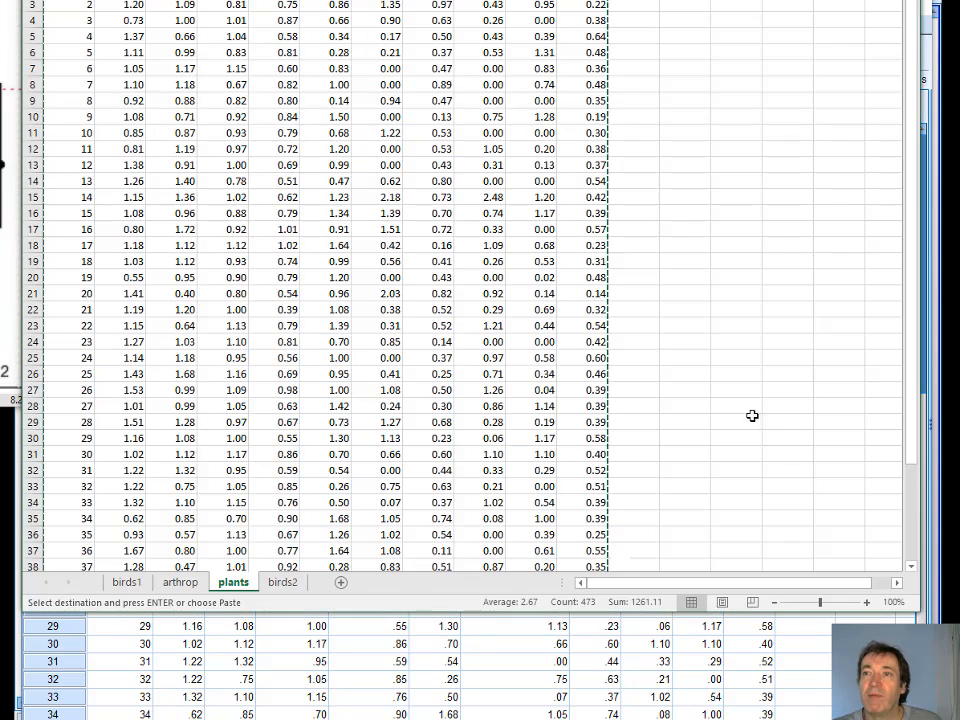
key(Escape)
scroll(701, 394, down, 8)
click(686, 324)
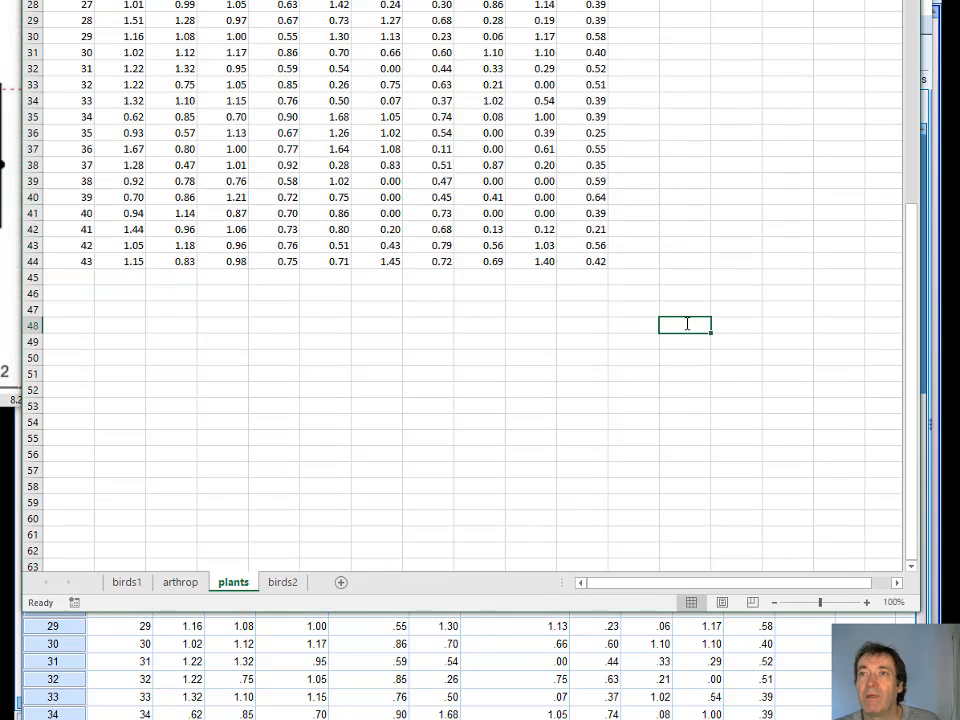
click(284, 582)
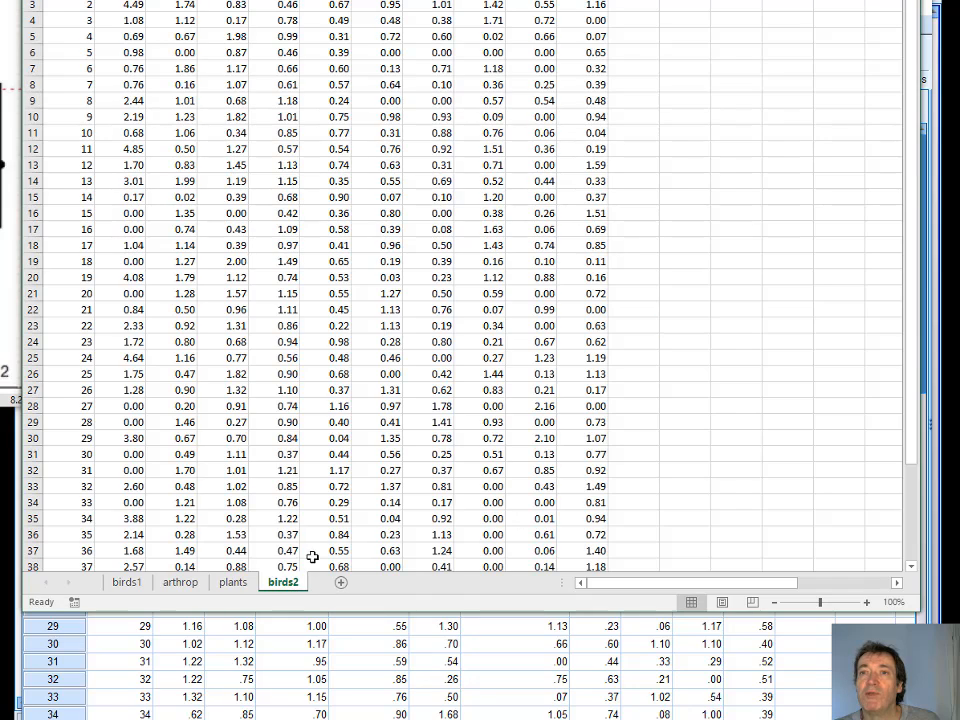
scroll(624, 426, down, 2)
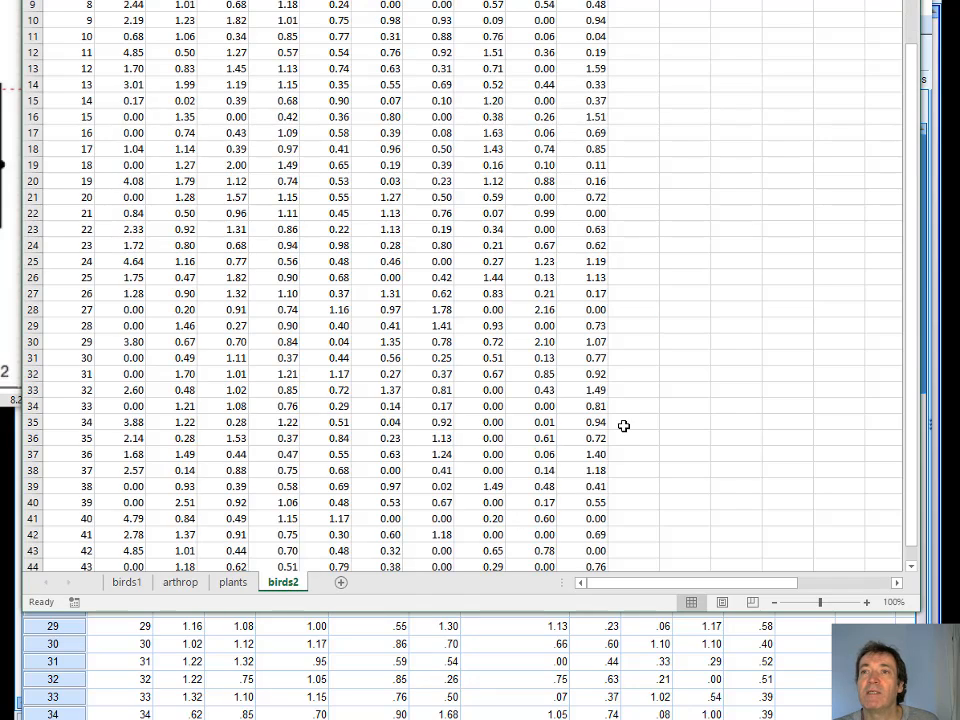
scroll(624, 426, down, 2)
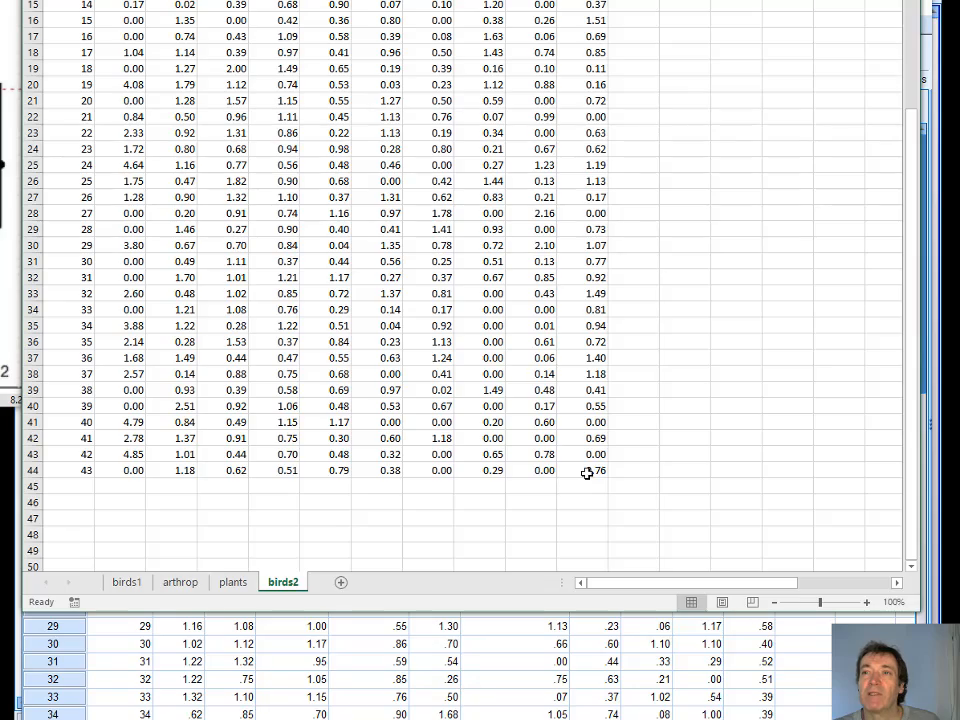
drag(587, 472, 45, 4)
key(ctrl+c)
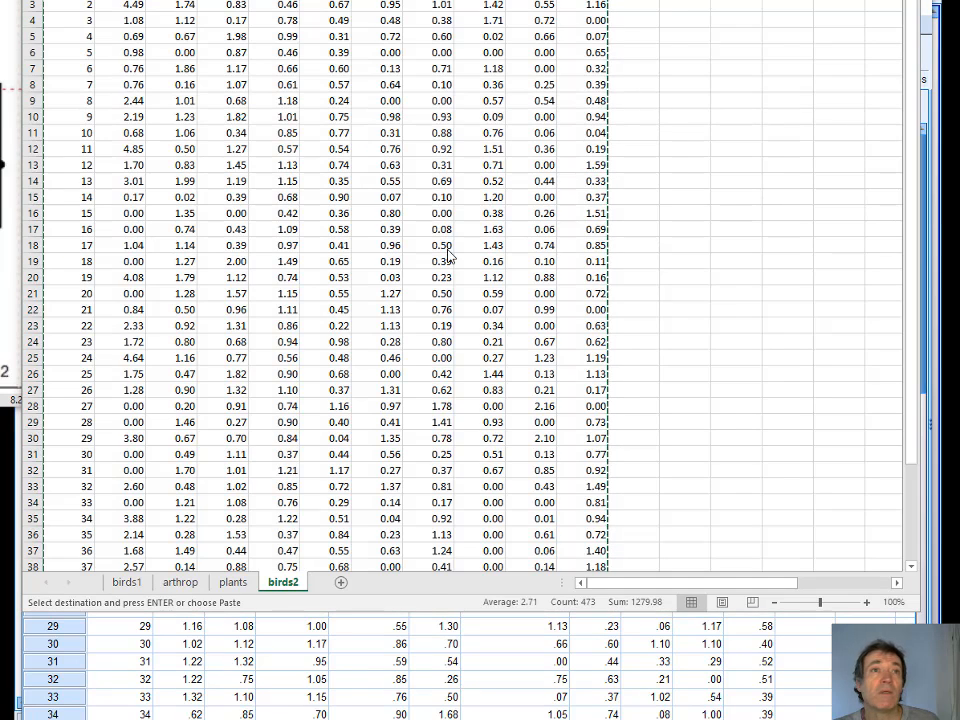
Paste the birds2 data over the plants values in the SPSS Data Editor and save the dataset as birds2.sav.
key(alt+Tab)
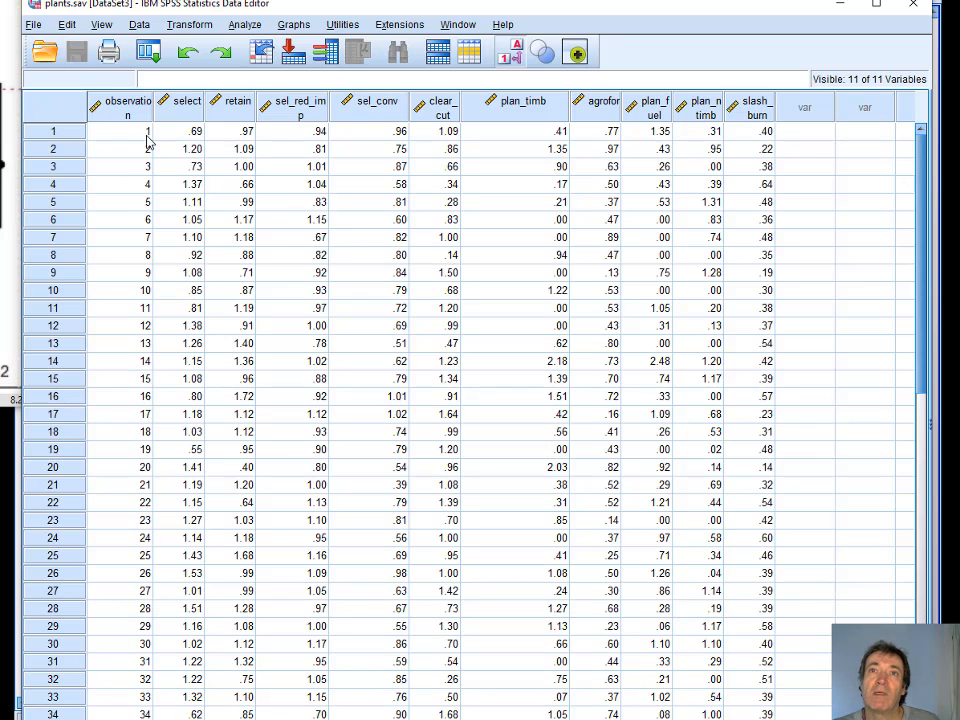
key(ctrl+v)
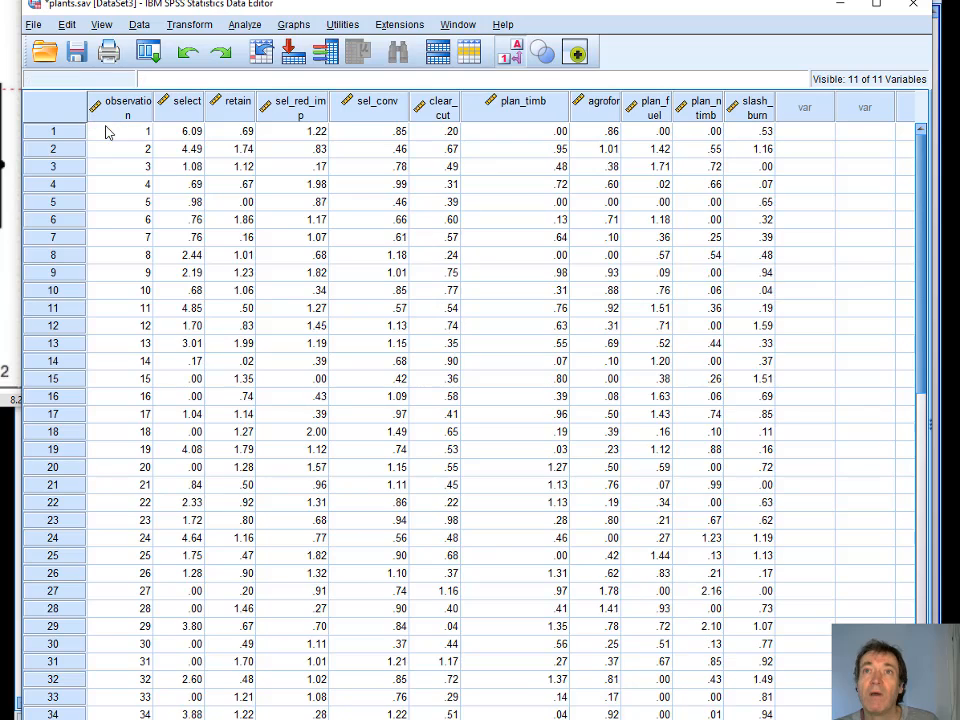
click(33, 24)
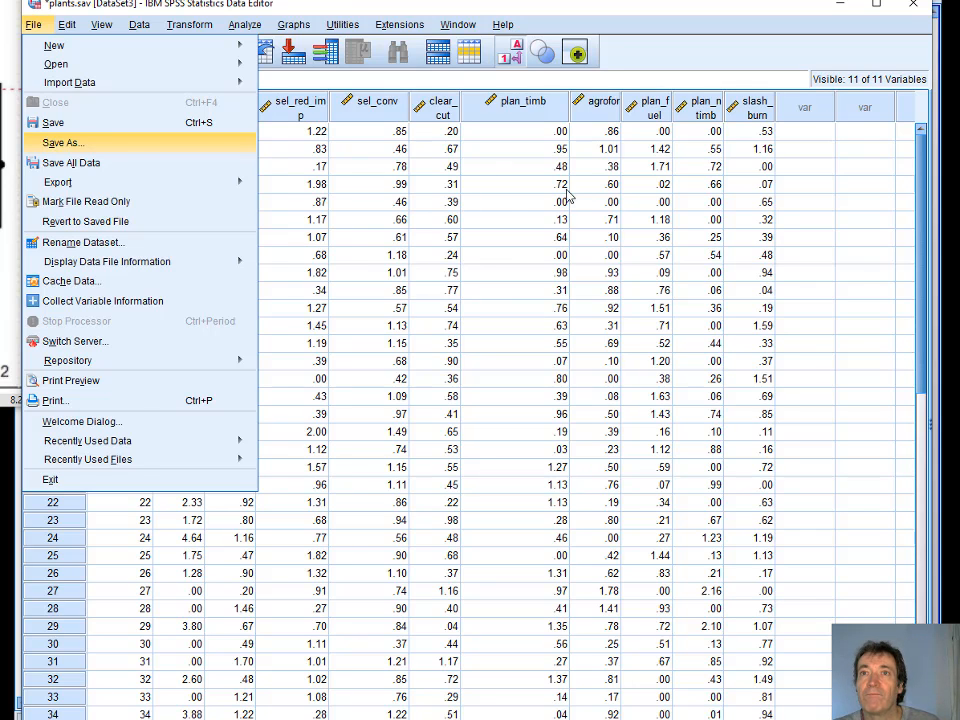
key(Return)
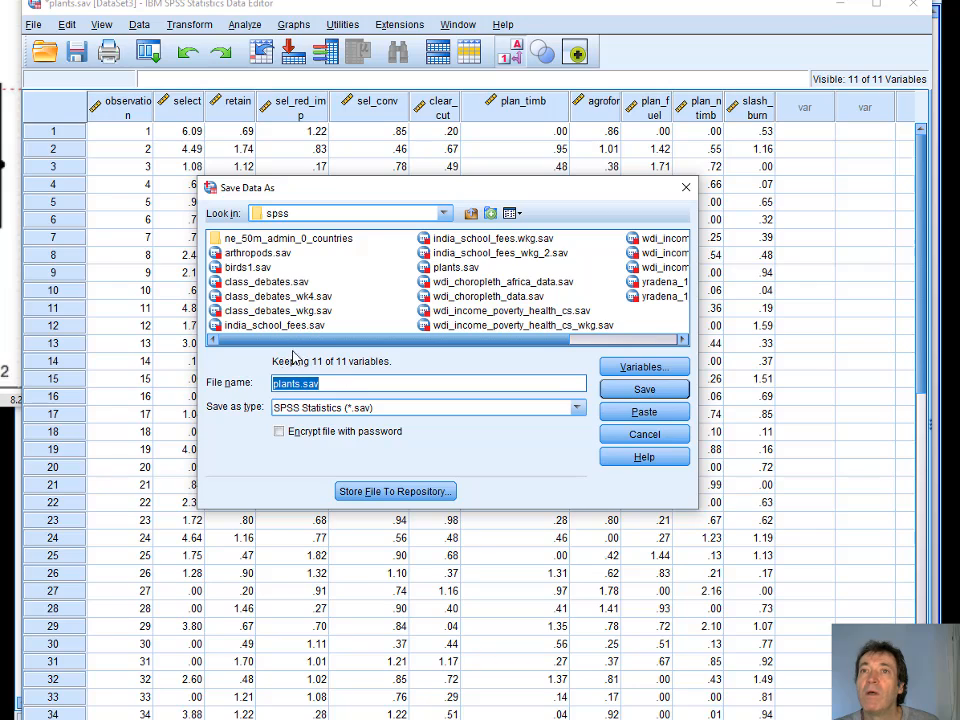
click(245, 267)
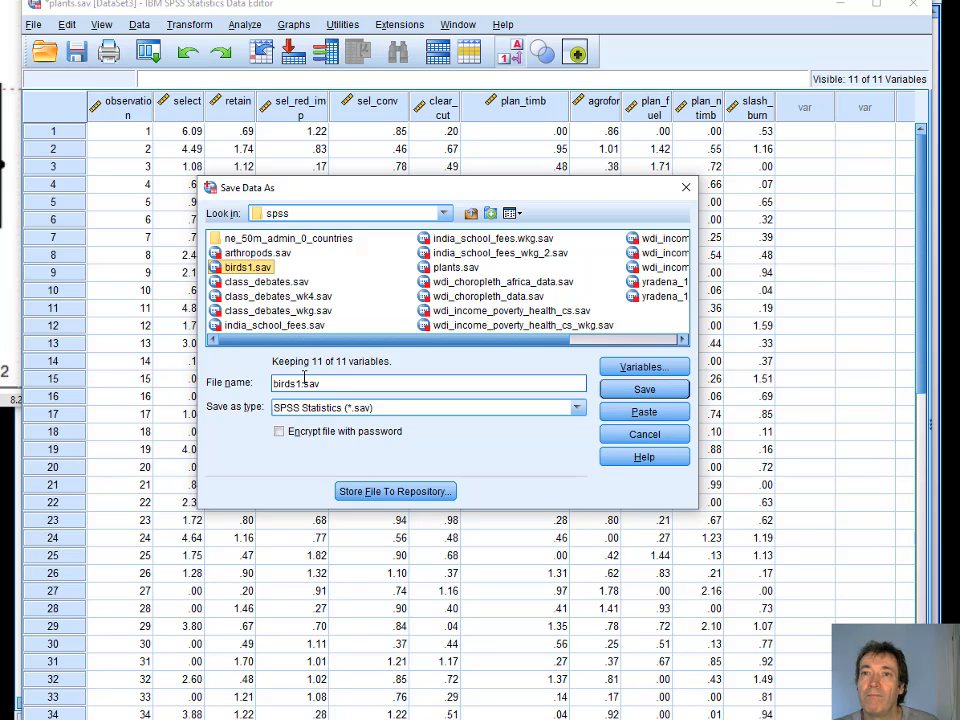
click(304, 379)
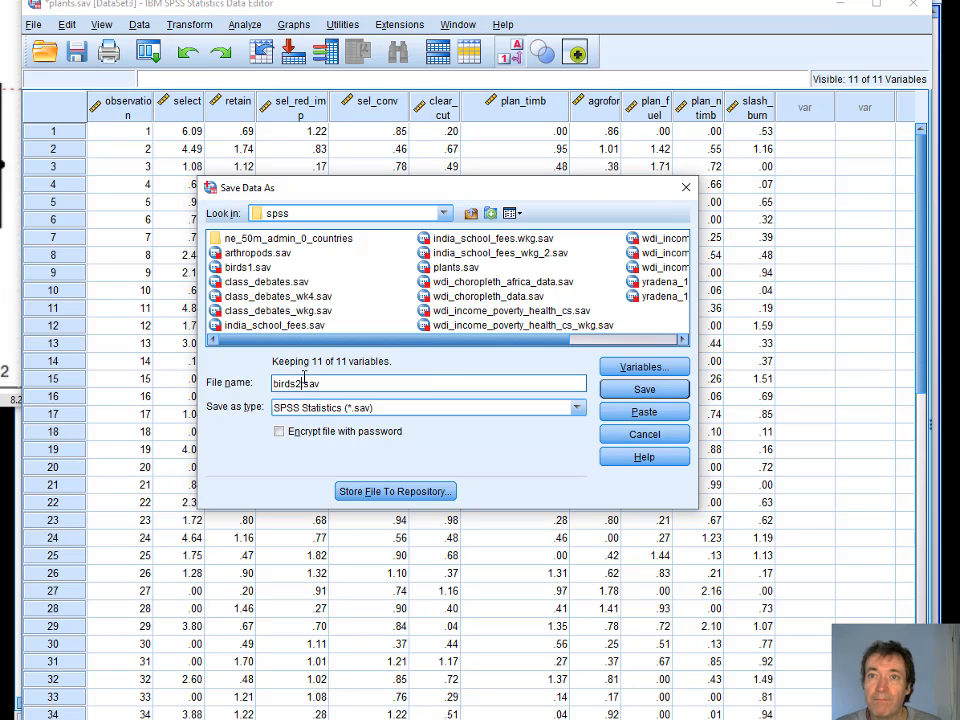
text(2)
key(Return)
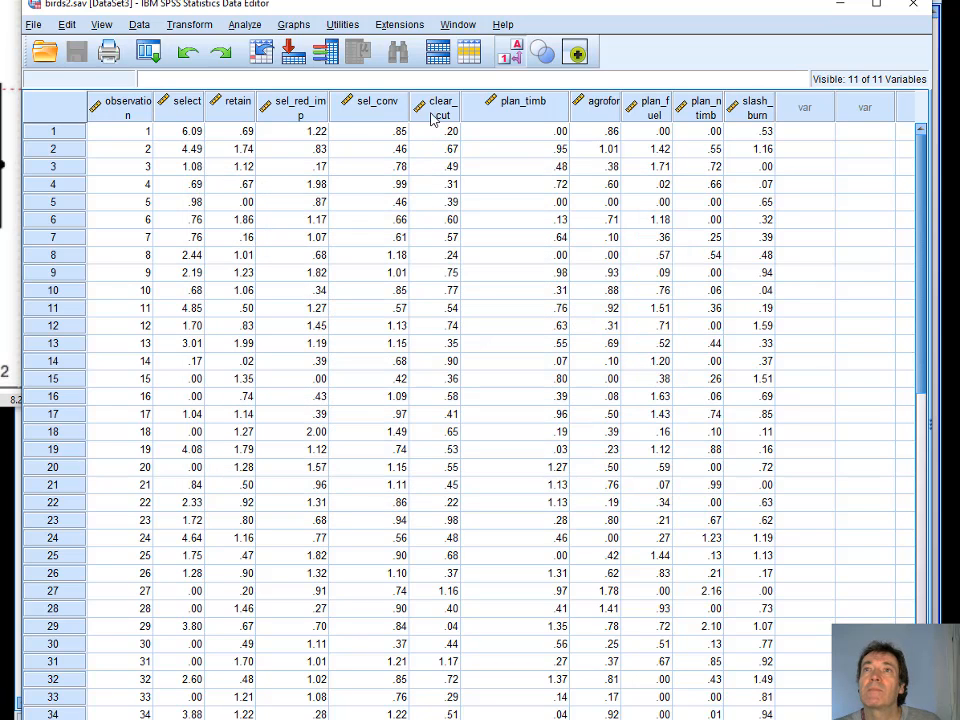
Create the same error bar chart with 95% confidence intervals from the birds2 data and review it alongside the plants chart.
click(291, 24)
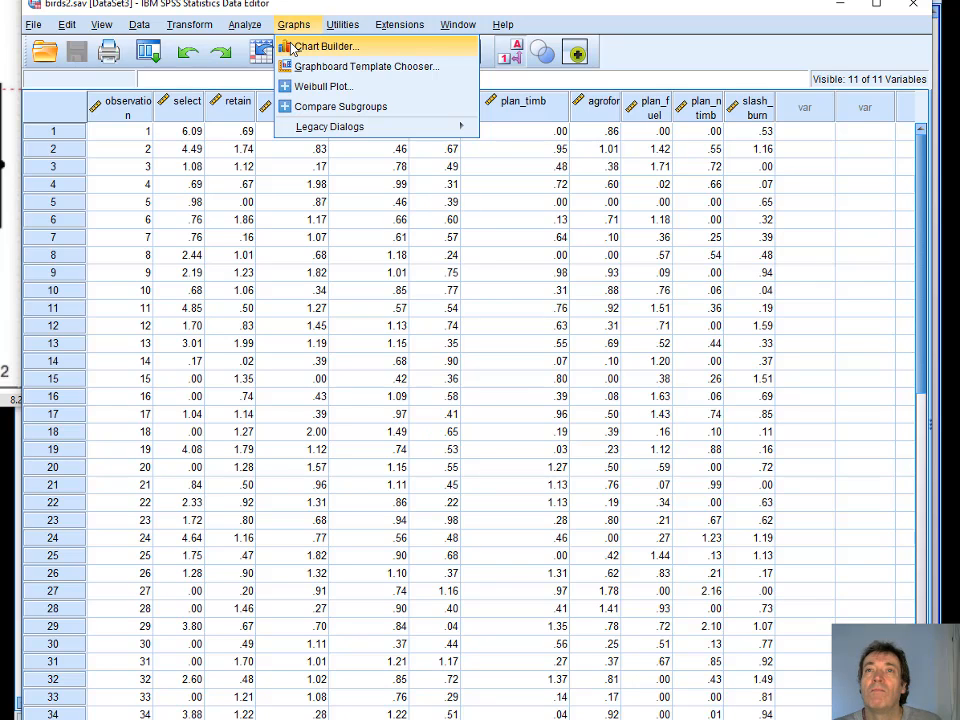
click(291, 47)
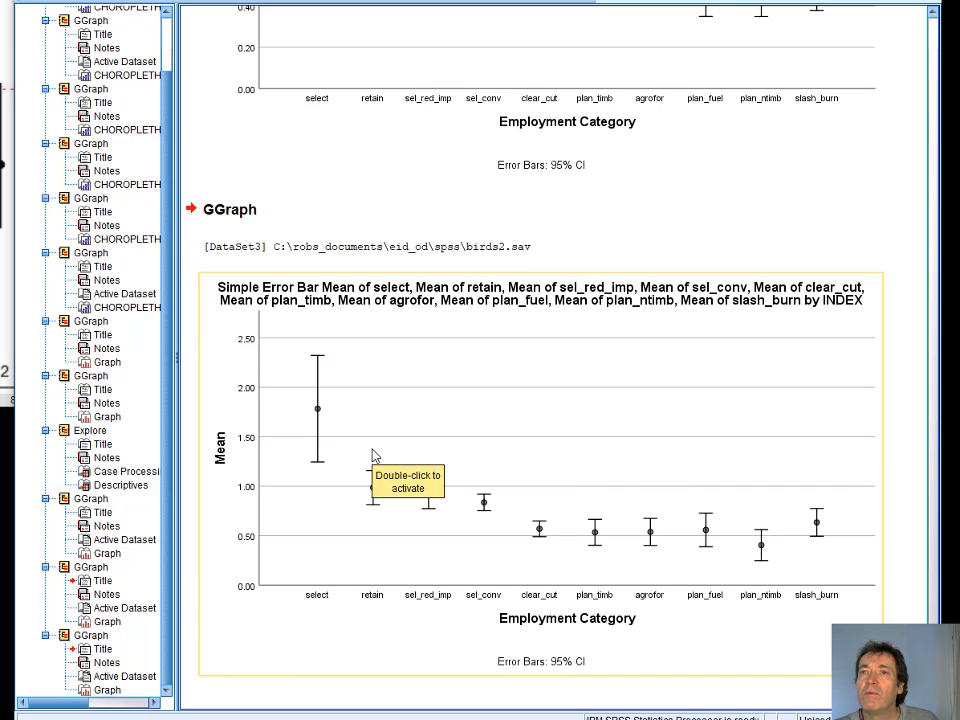
scroll(725, 412, up, 8)
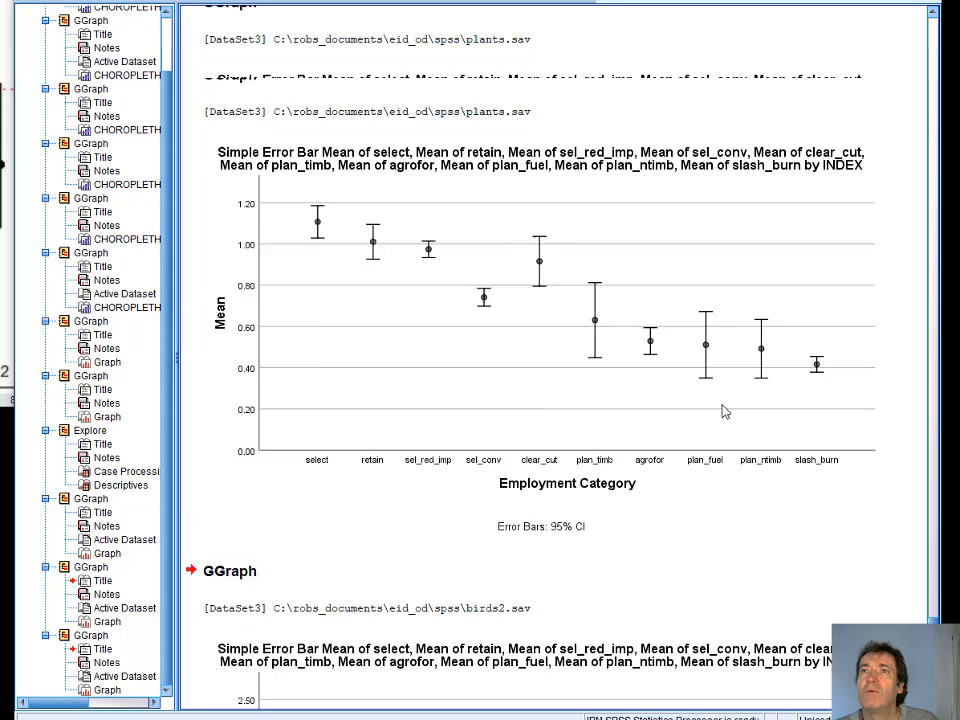
scroll(725, 412, down, 7)
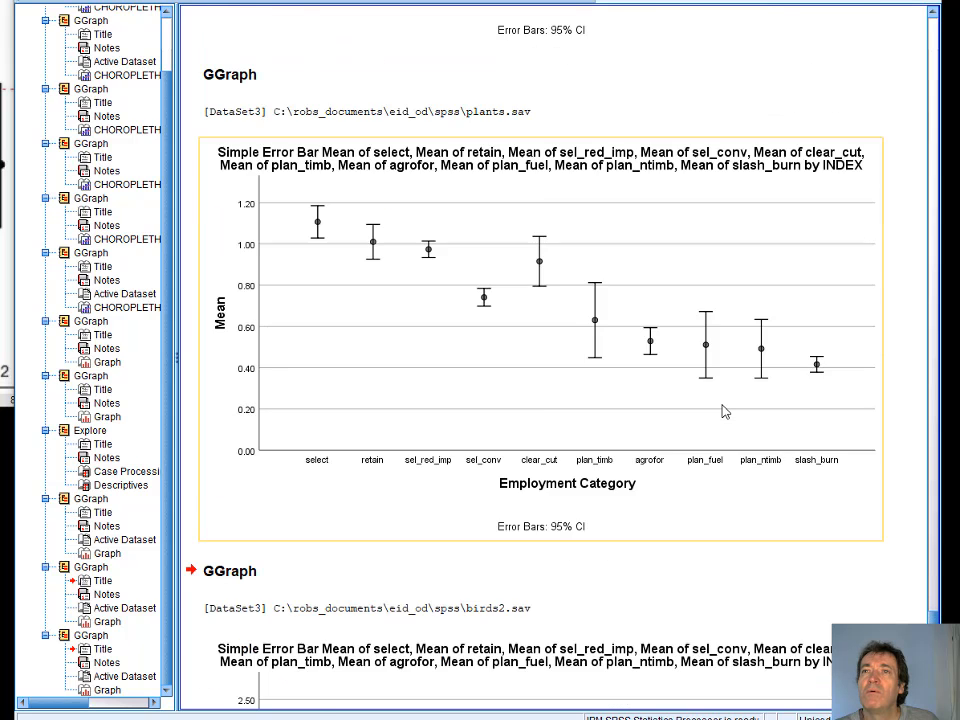
scroll(725, 412, down, 2)
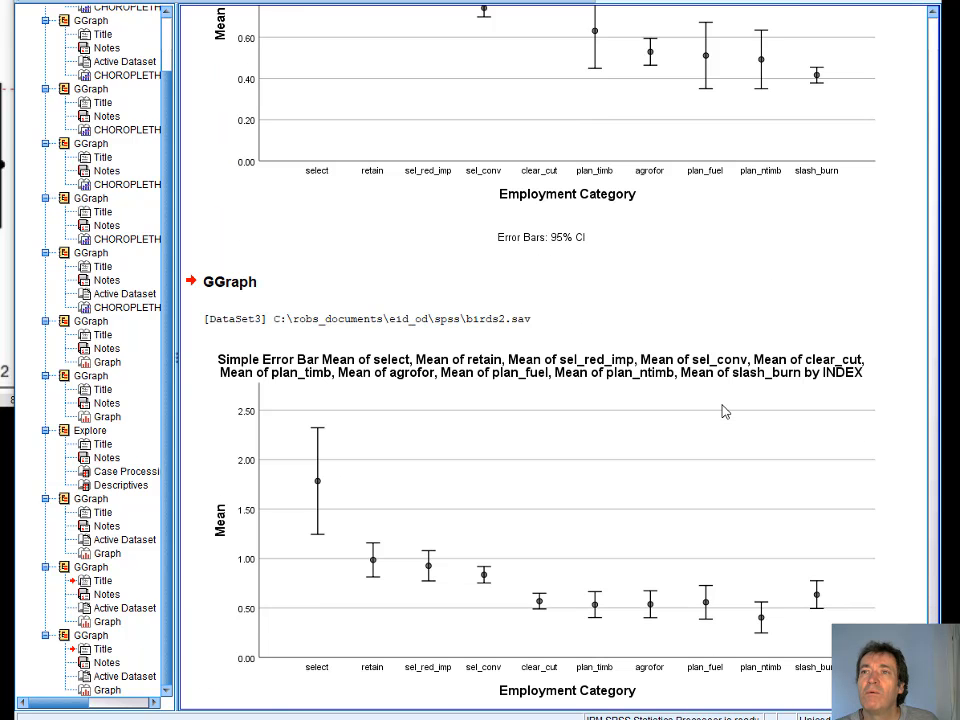
scroll(813, 383, down, 3)
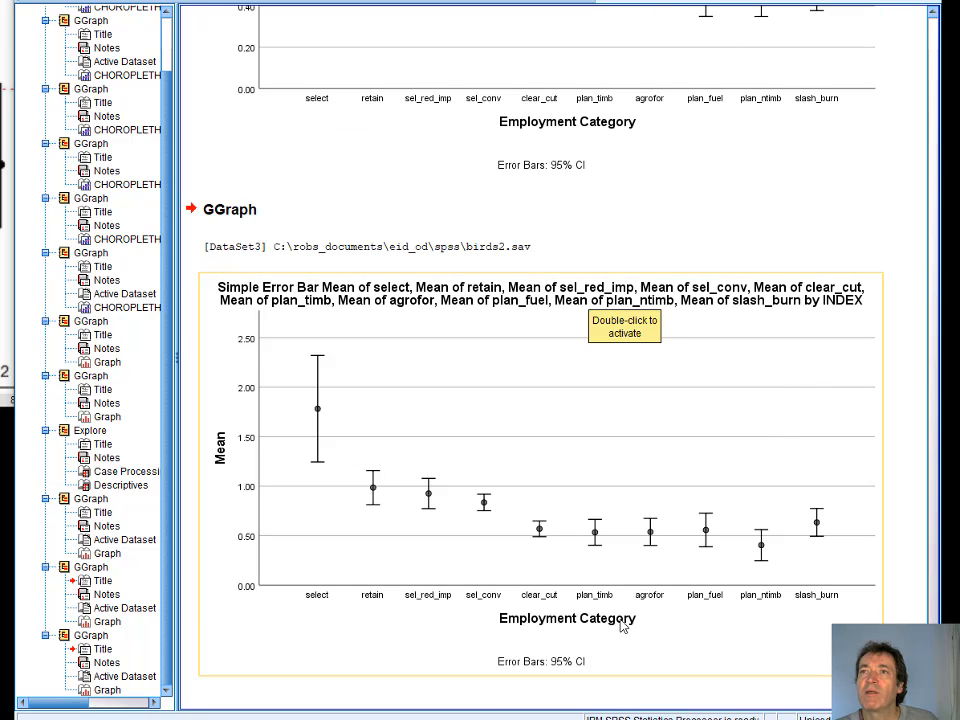
Bring up the PDF article at its birds figure and compare it with the birds2 error bar chart.
scroll(708, 595, up, 2)
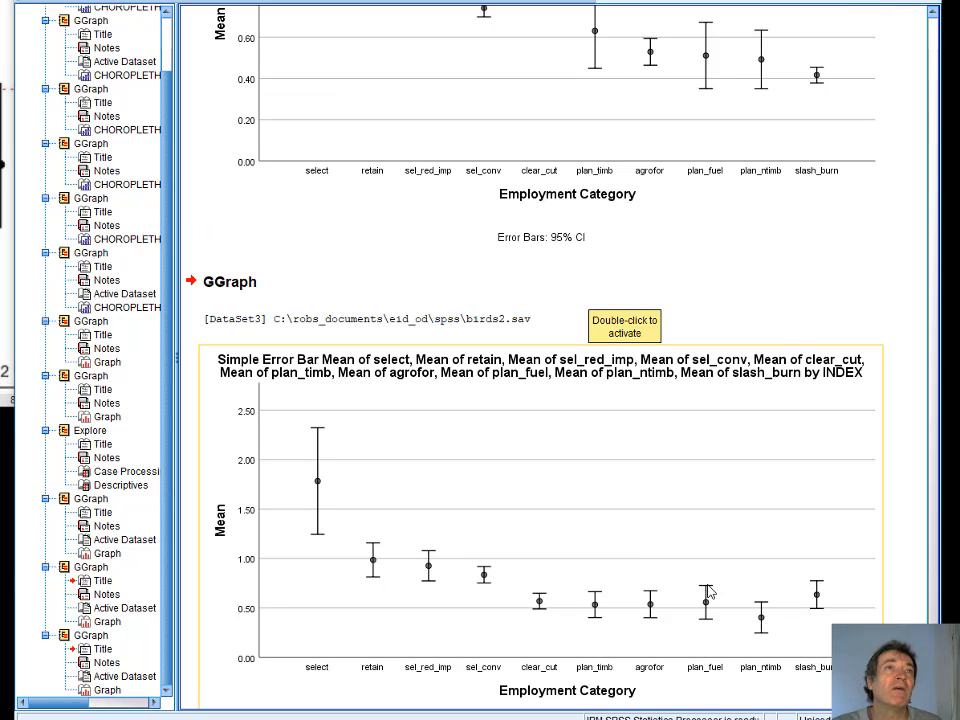
key(alt+Tab)
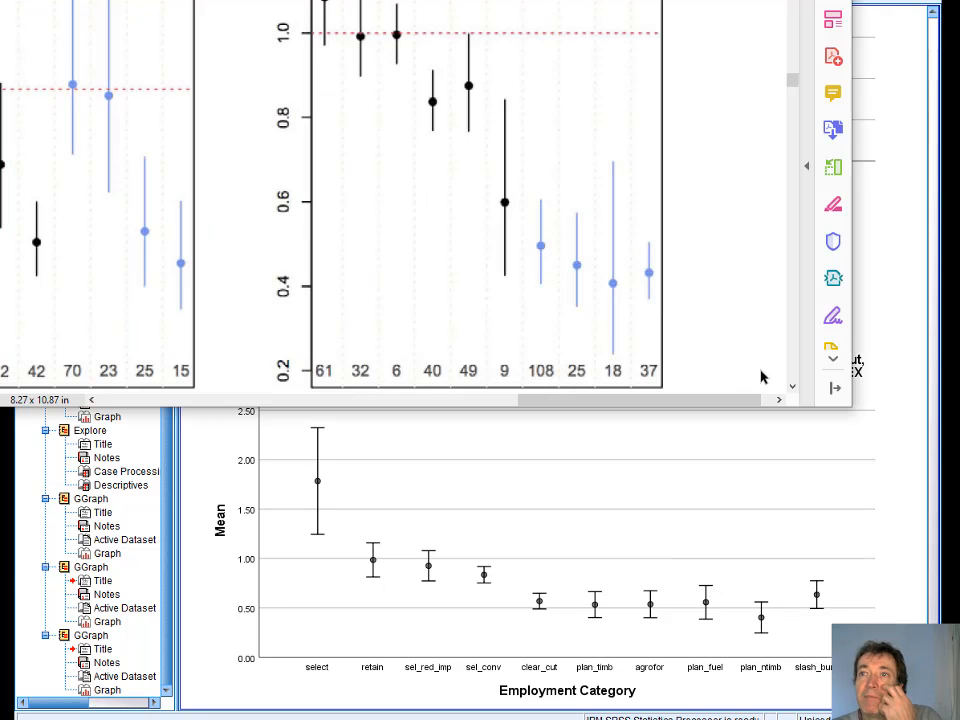
drag(611, 407, 358, 411)
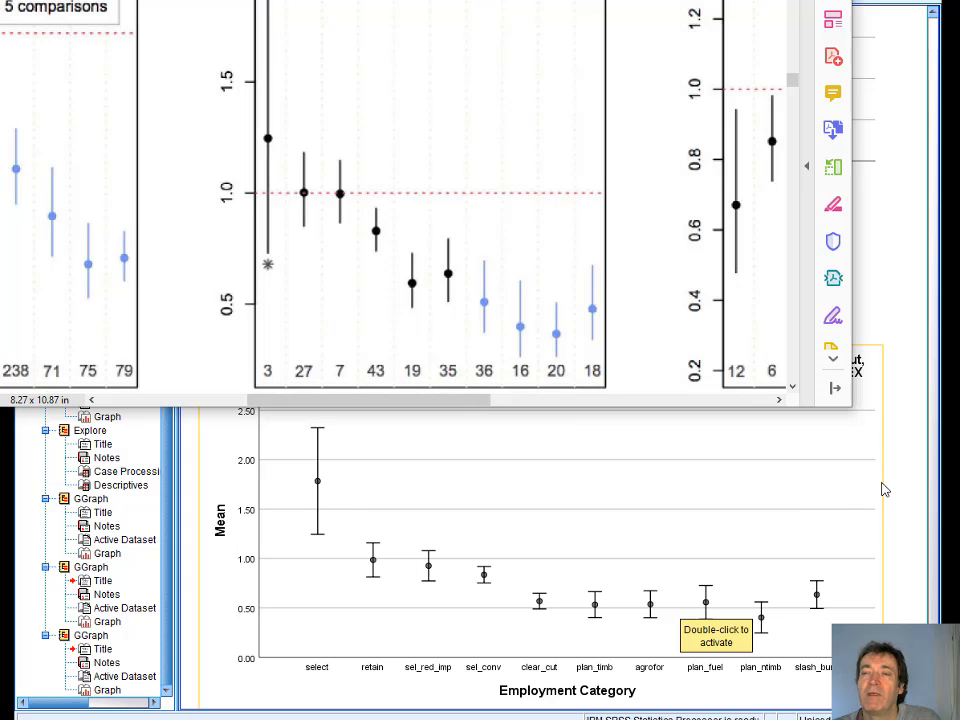
Return to the SPSS output and review the plants, arthropods and first error bar charts, ending below the original bar chart.
click(878, 536)
scroll(510, 527, up, 10)
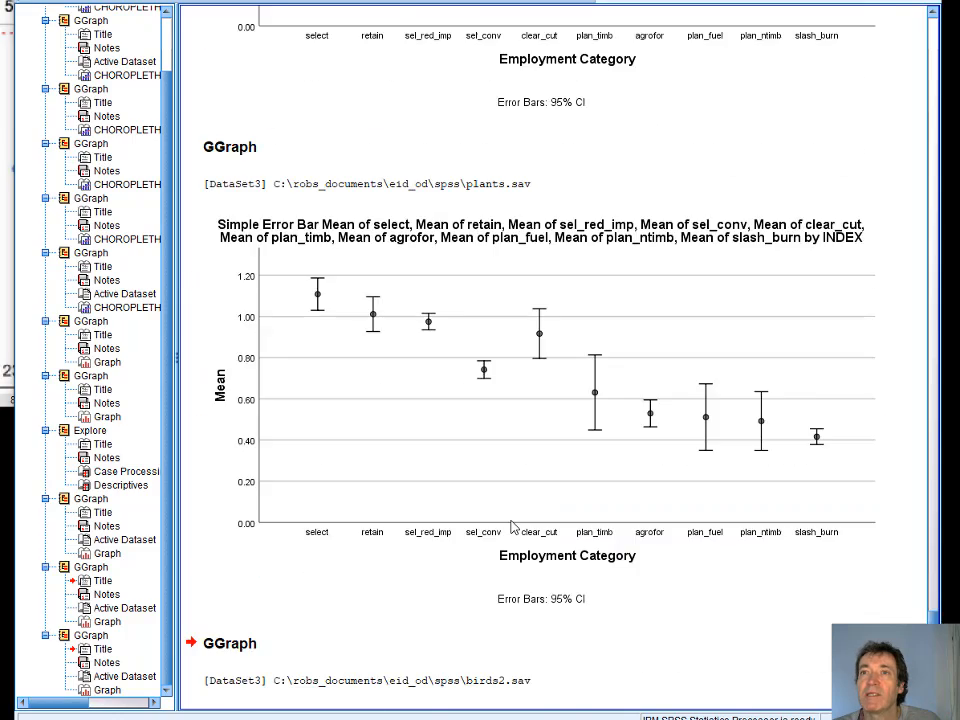
scroll(510, 527, up, 3)
scroll(510, 527, down, 2)
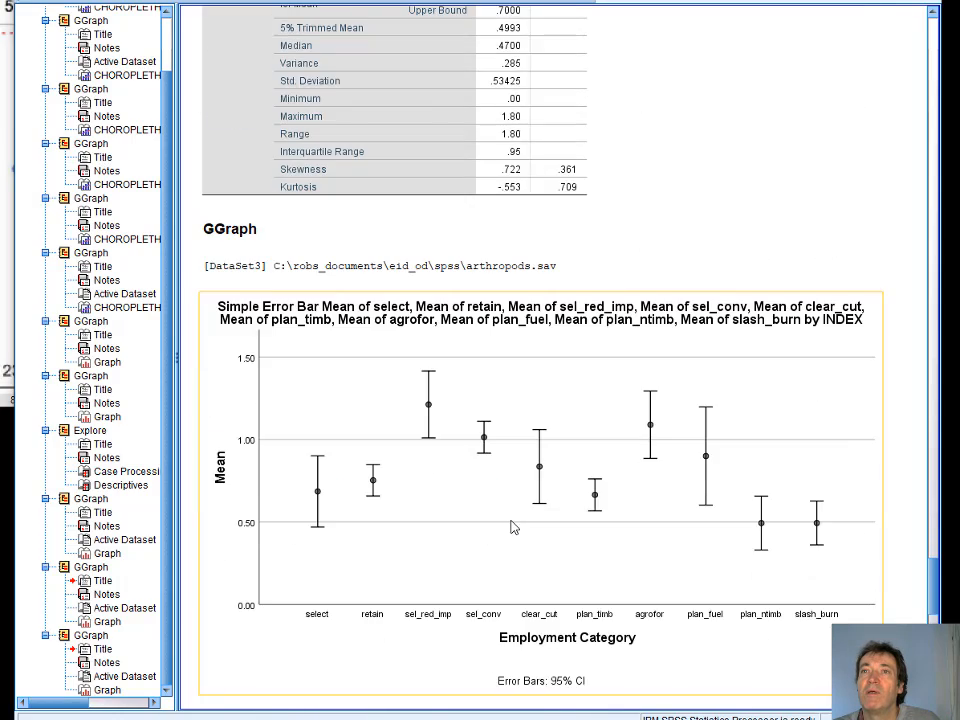
scroll(510, 527, up, 8)
scroll(513, 527, up, 15)
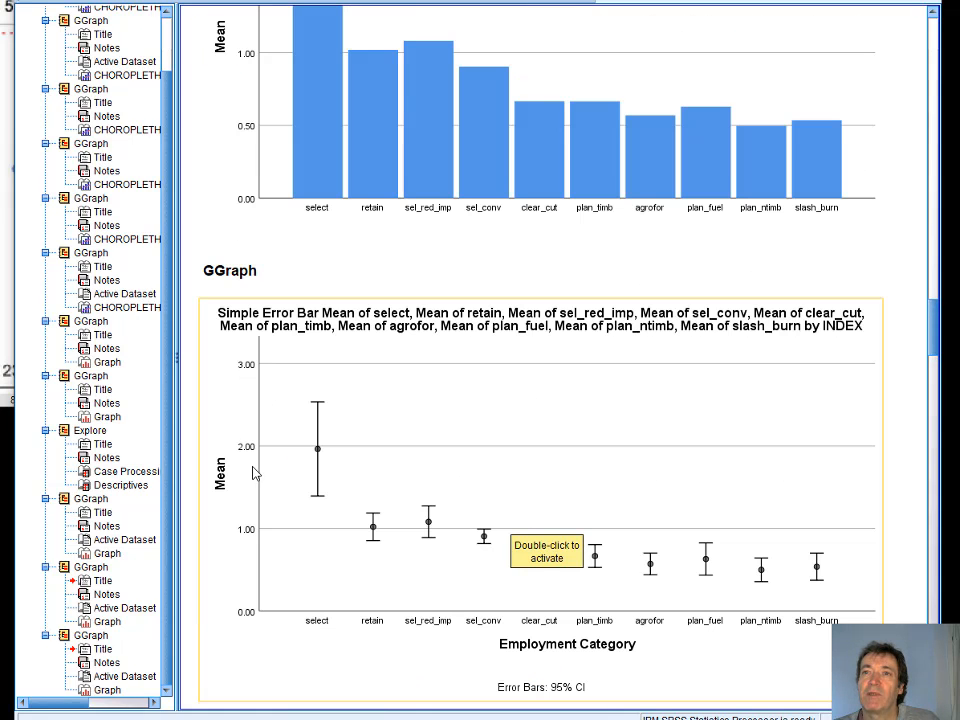
scroll(817, 548, down, 3)
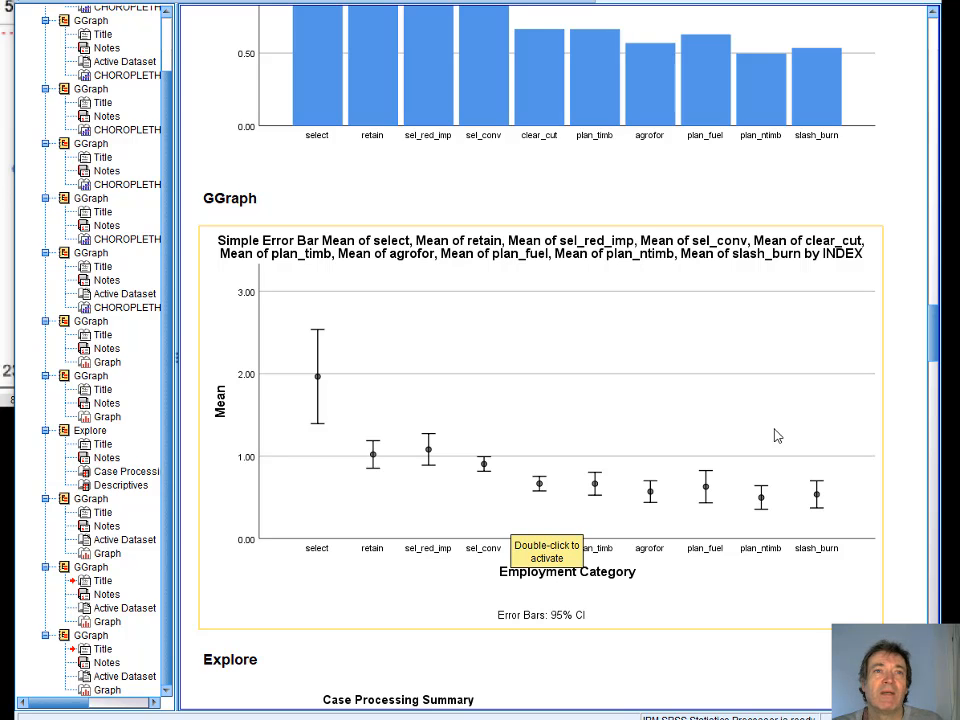
scroll(775, 435, down, 3)
scroll(775, 435, up, 4)
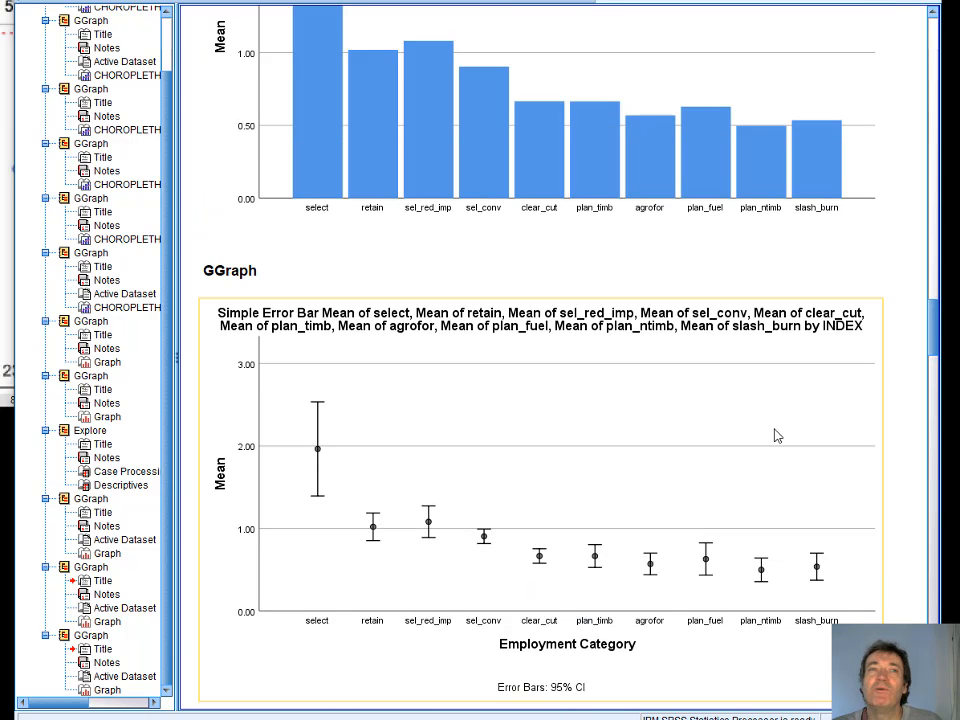
scroll(778, 436, down, 3)
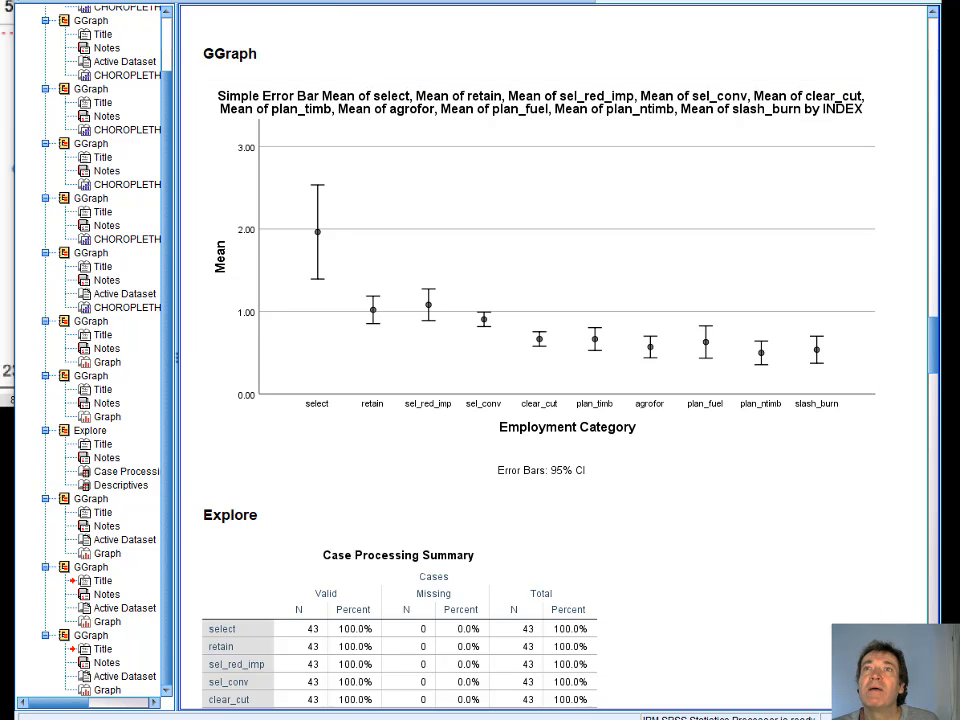
Reset the Chart Builder and set up a new simple bar chart on the empty canvas.
click(374, 1)
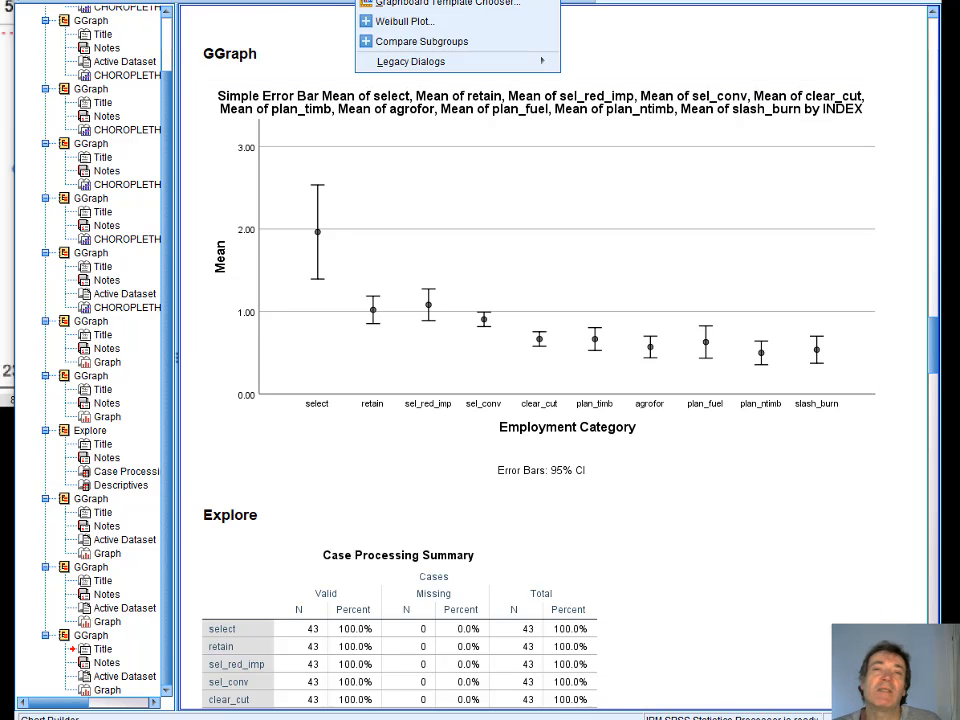
click(400, 0)
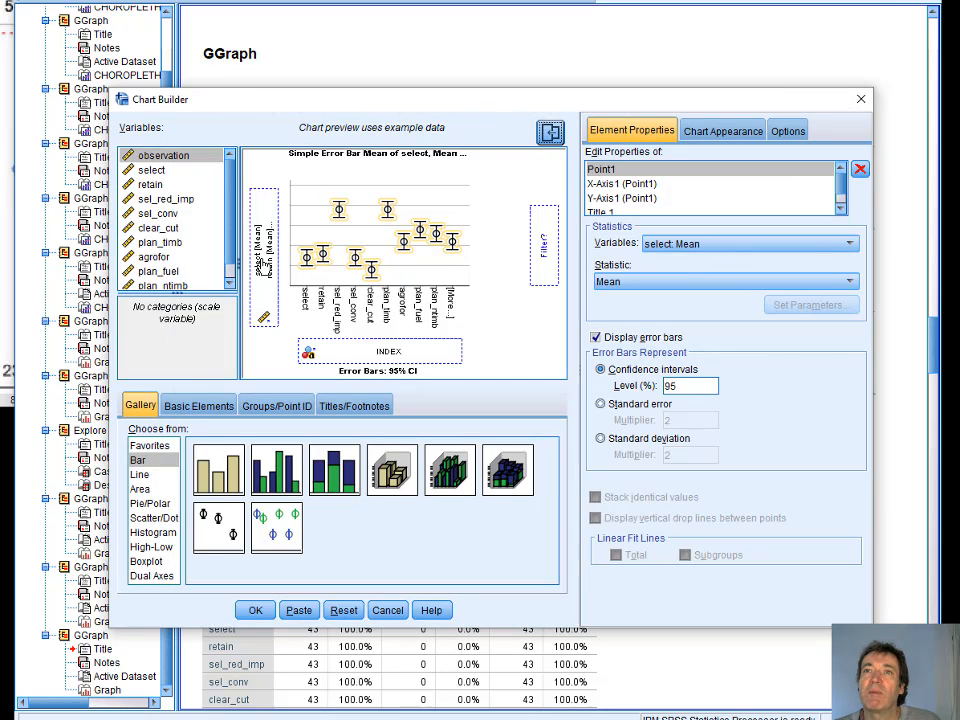
drag(214, 487, 352, 285)
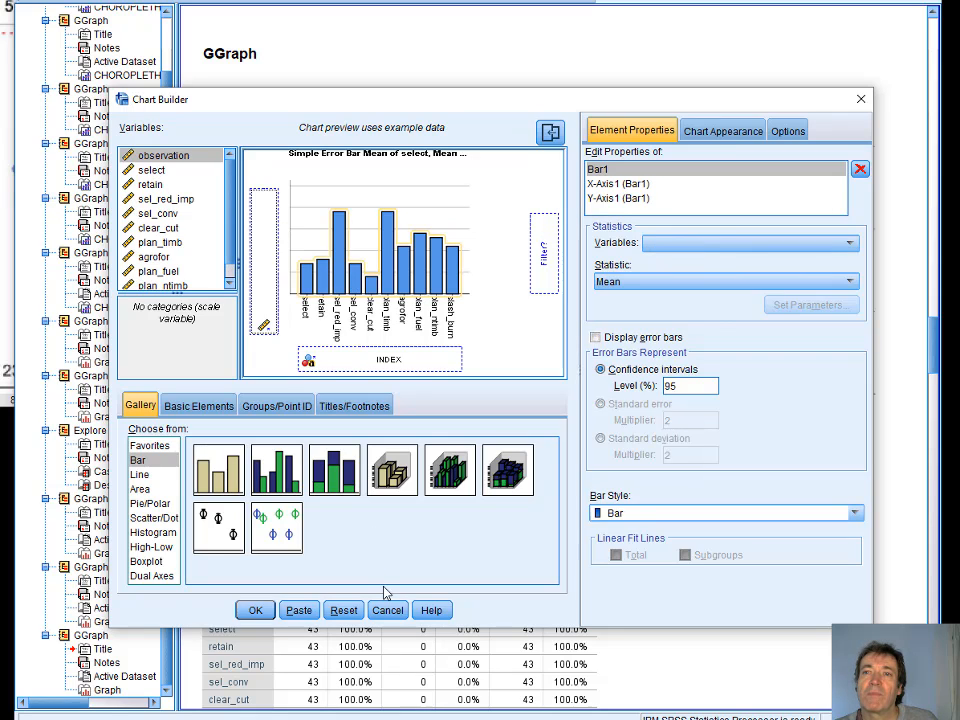
click(344, 610)
drag(200, 494, 360, 283)
Assign all variables from select to slash_burn, excluding observation, to the Y axis as a summary group and generate the birds2 bar chart of means.
click(155, 157)
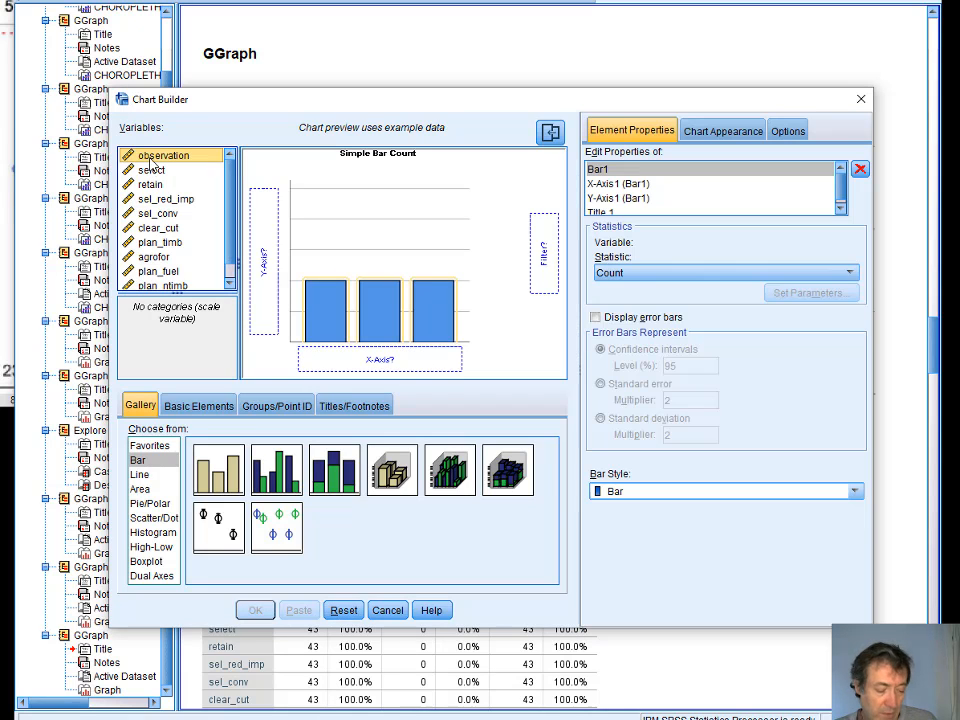
key(ctrl+a)
drag(155, 160, 260, 207)
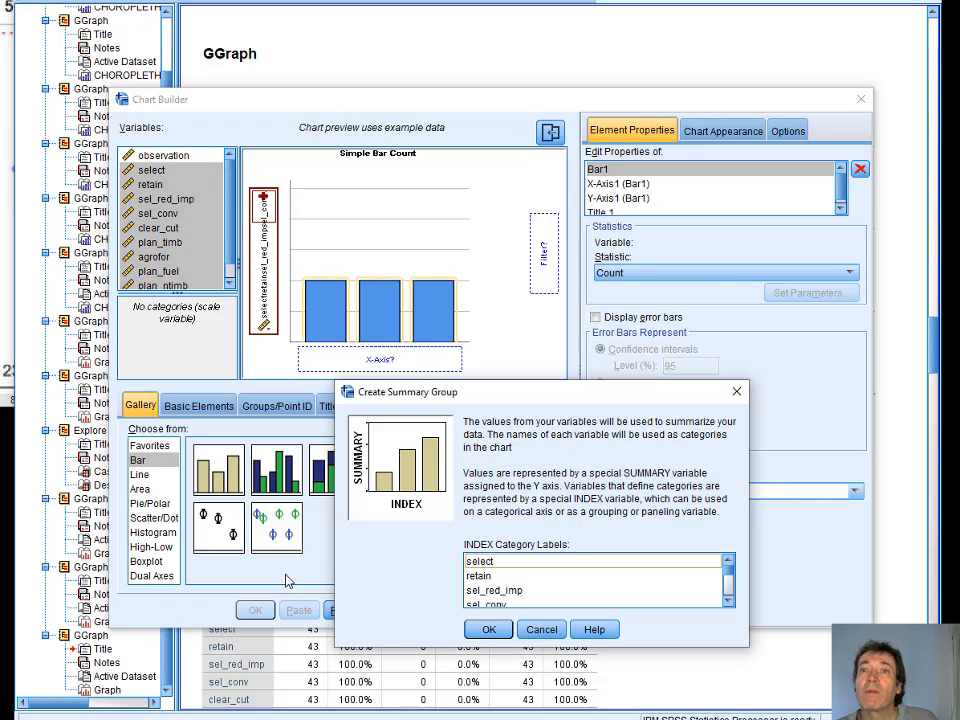
click(486, 631)
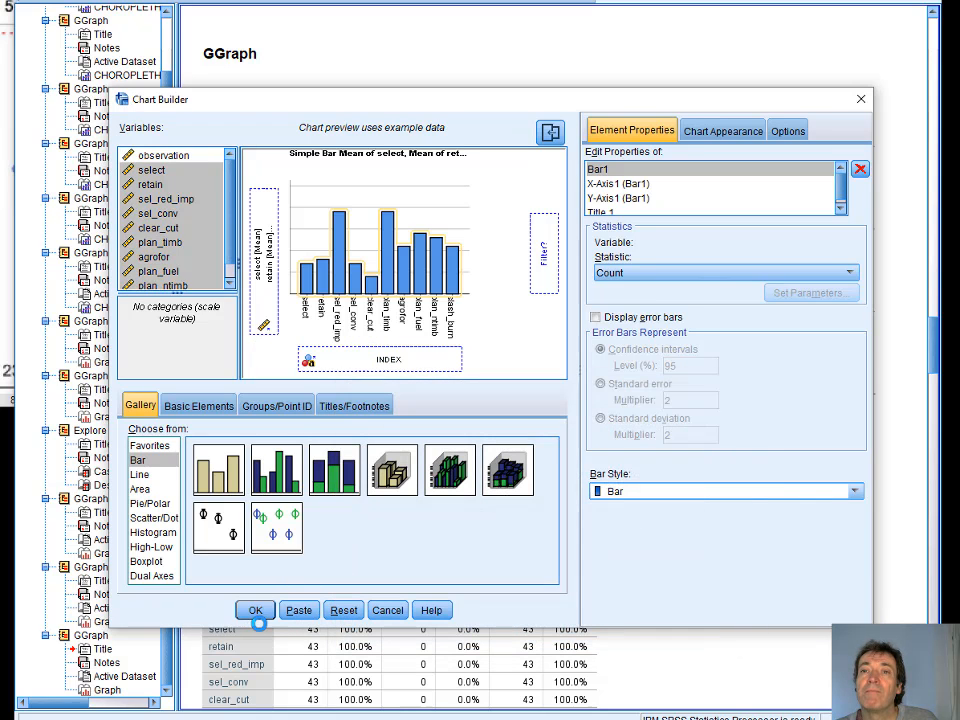
click(256, 611)
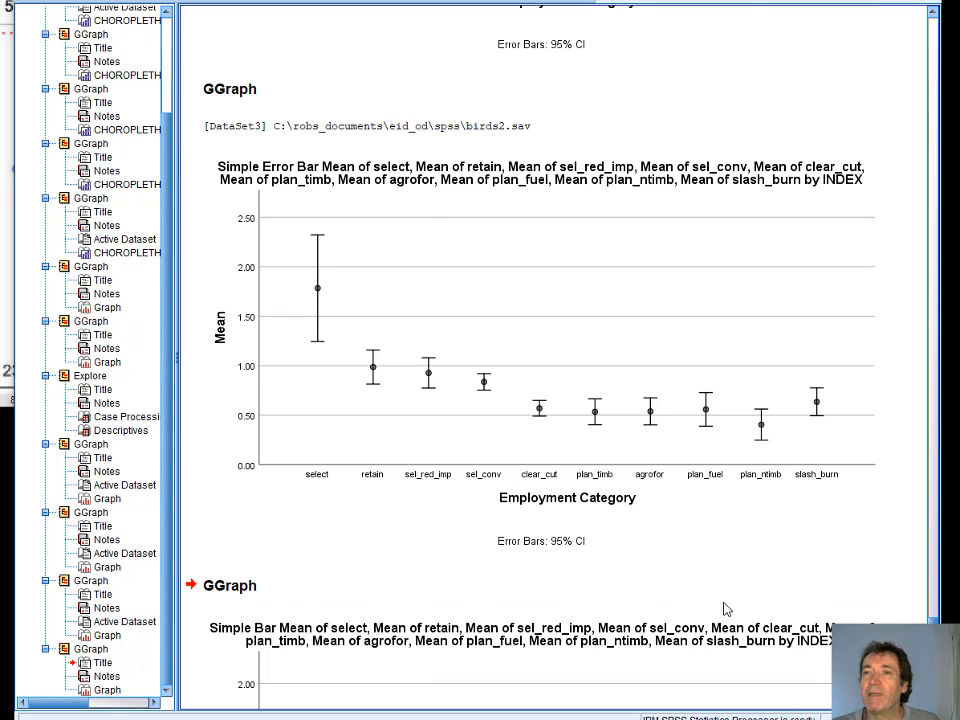
scroll(722, 606, down, 5)
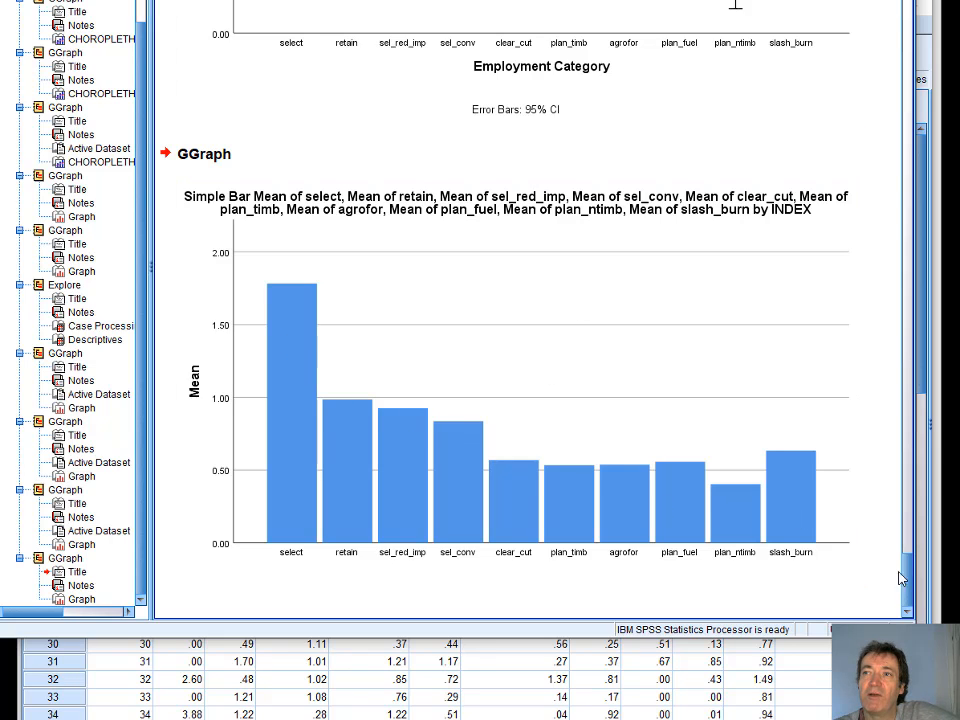
Compare the birds2 bar chart of means with the earlier bar chart that follows the Africa map in the output.
drag(908, 570, 909, 215)
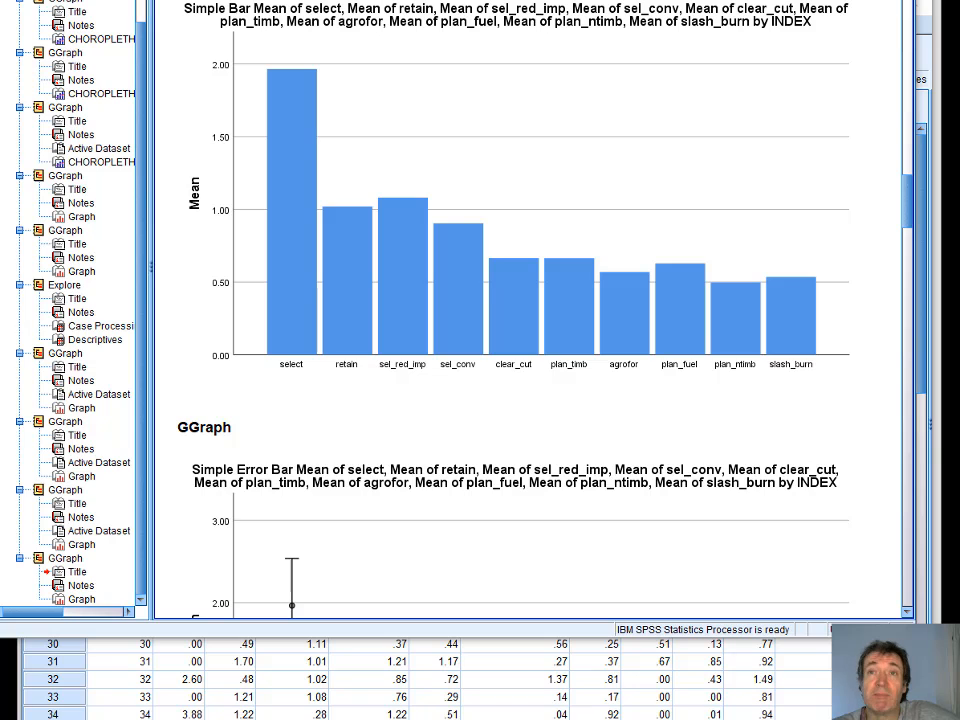
click(230, 62)
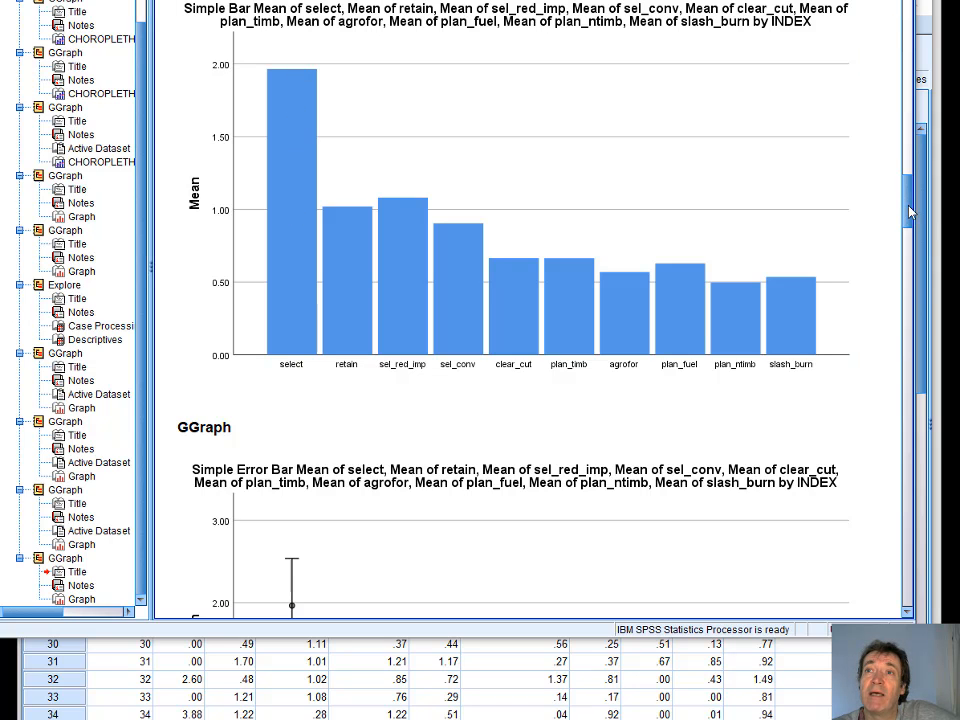
drag(908, 208, 914, 604)
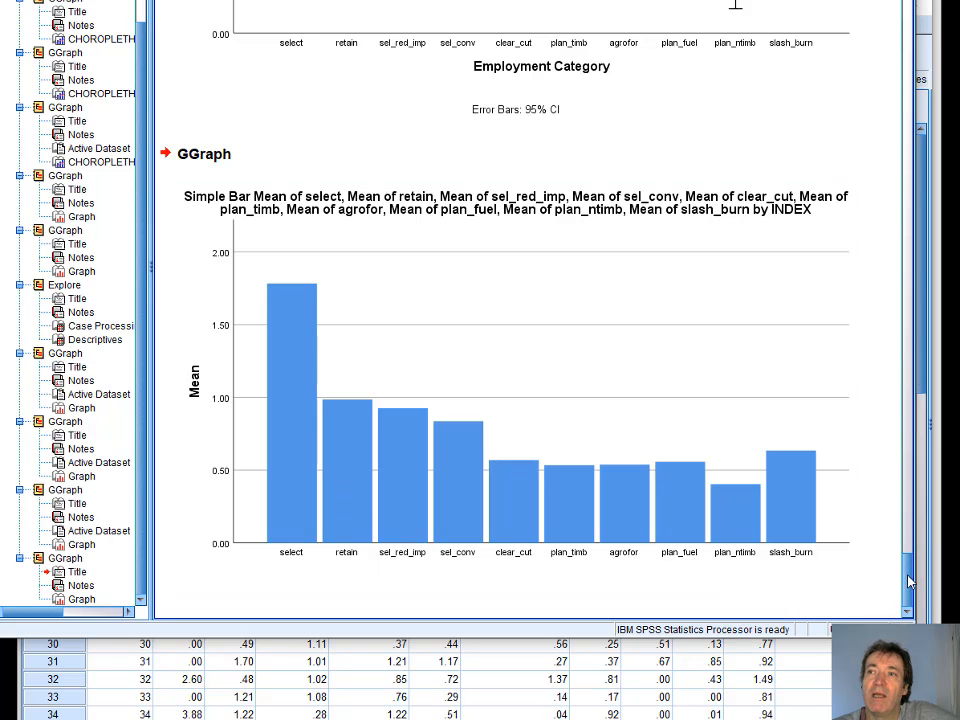
drag(906, 577, 905, 165)
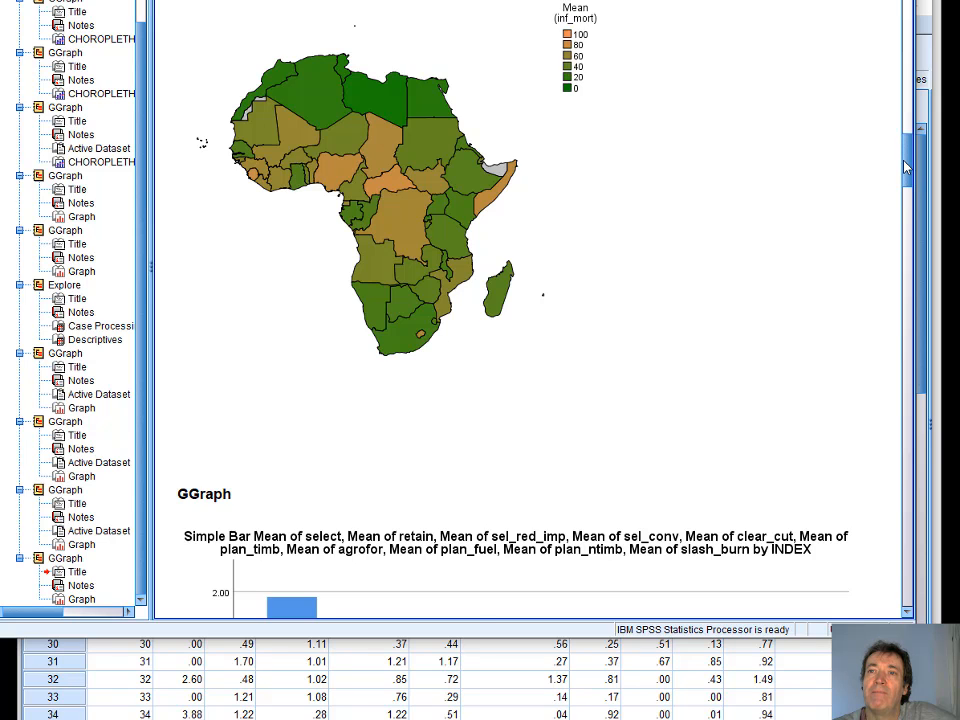
scroll(491, 461, down, 6)
click(491, 461)
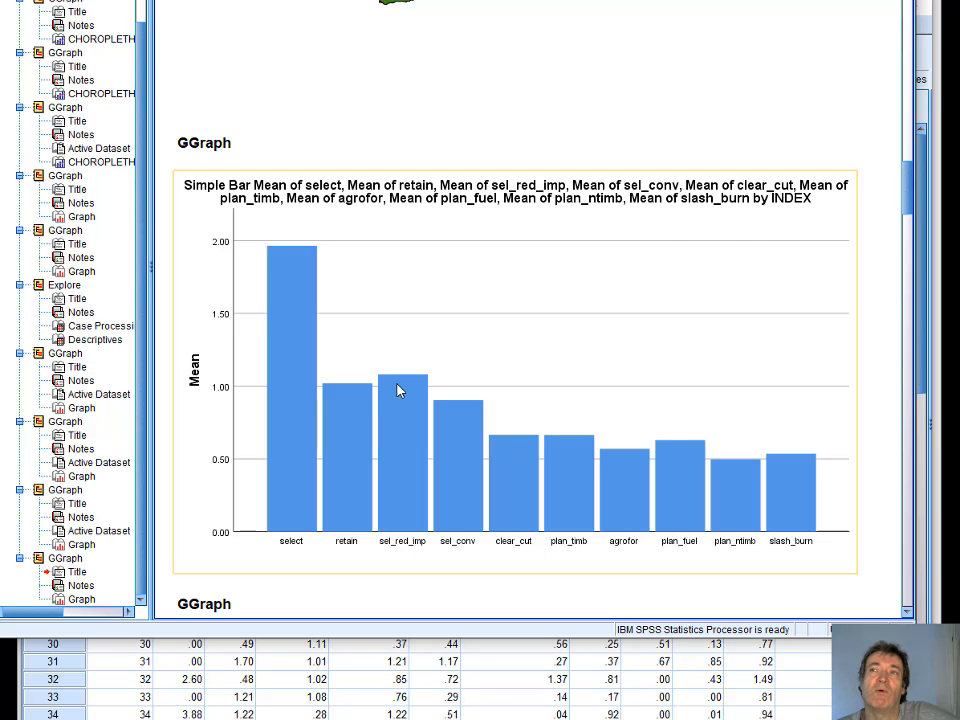
drag(907, 187, 915, 605)
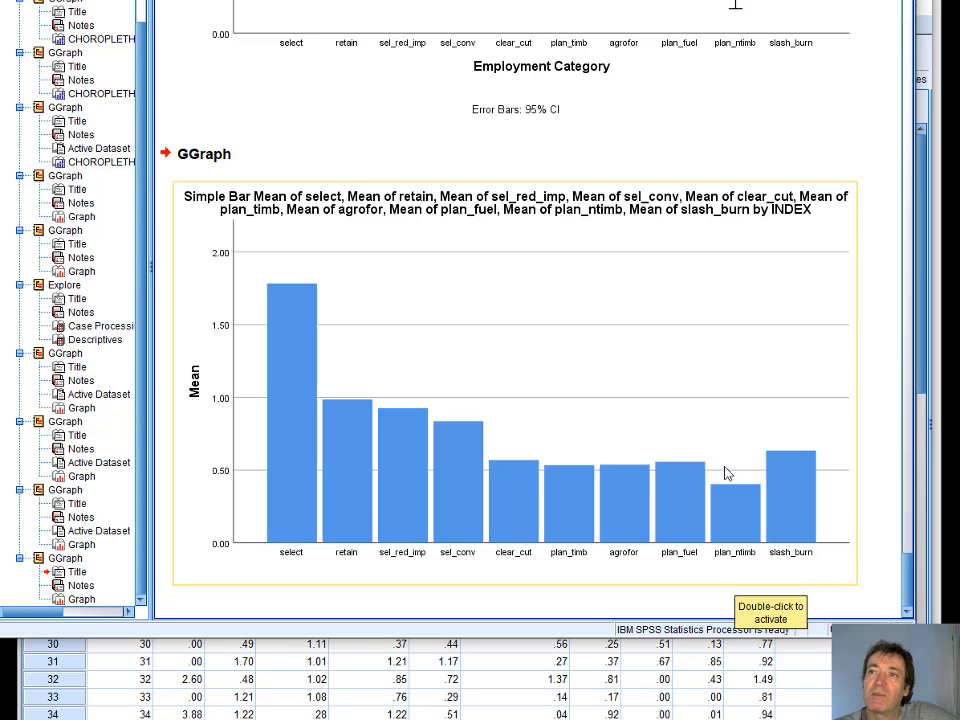
scroll(890, 360, up, 10)
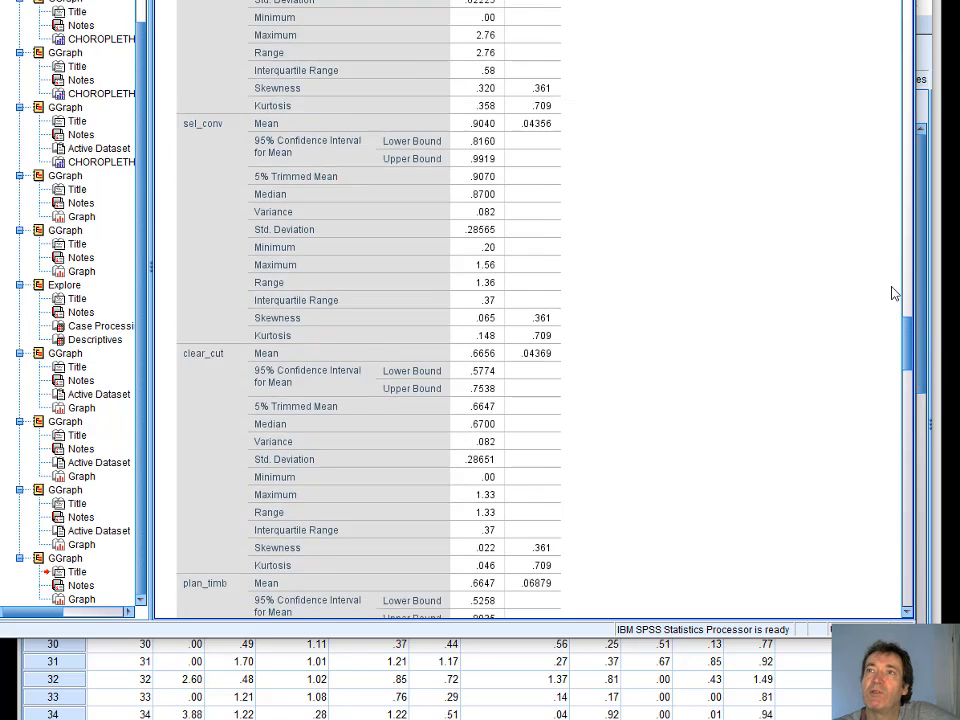
scroll(893, 293, up, 15)
scroll(891, 154, down, 5)
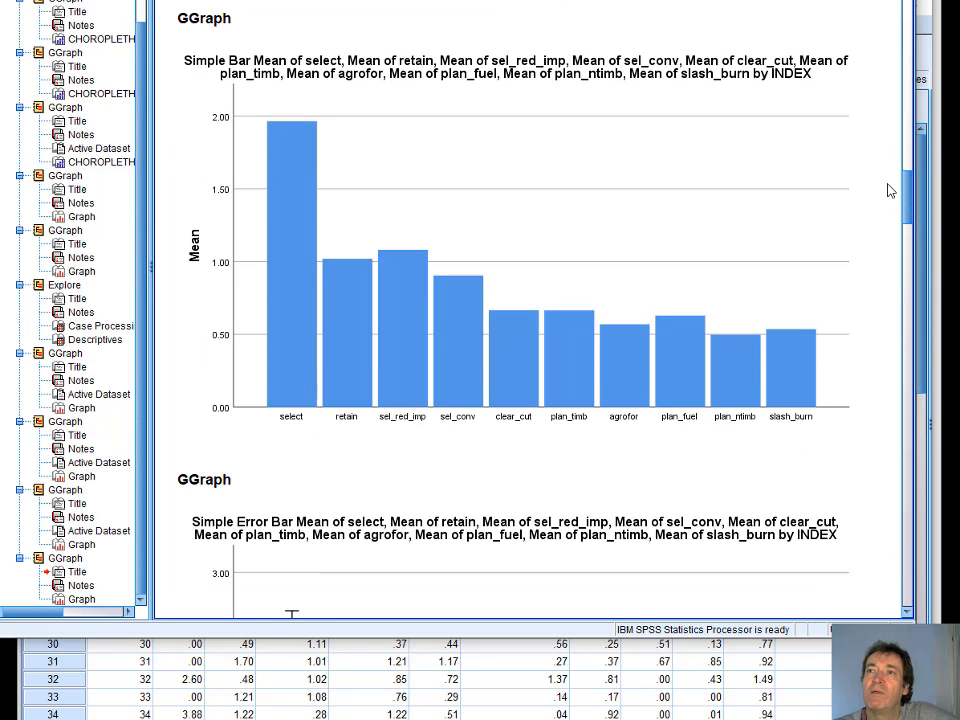
click(774, 418)
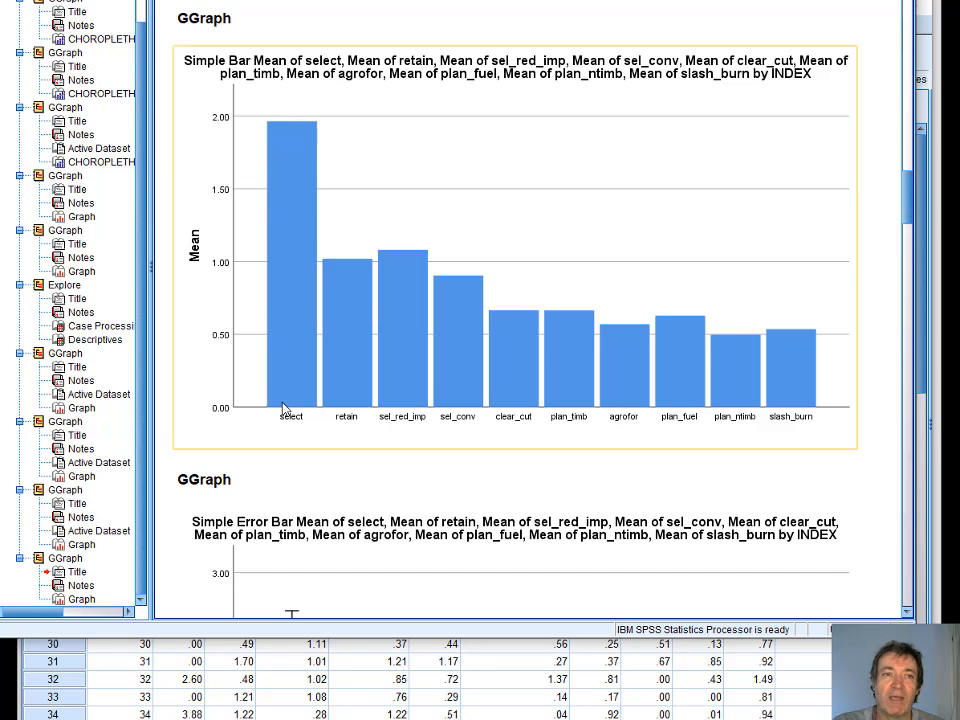
Compare the earlier bar chart of means with the 95% CI error bar chart directly below it.
scroll(568, 409, down, 3)
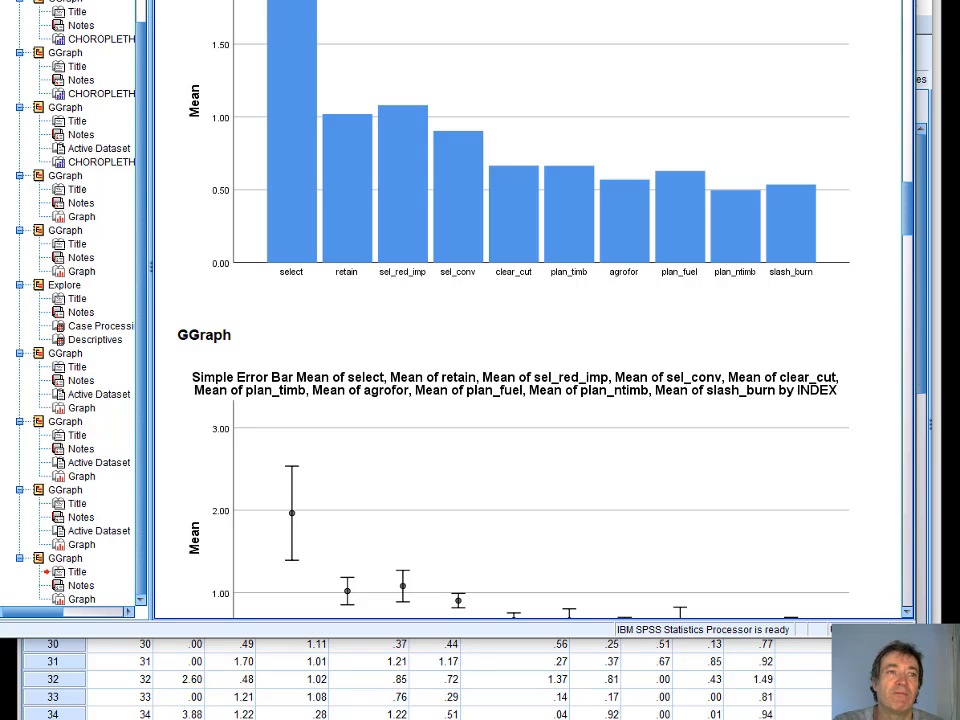
click(479, 464)
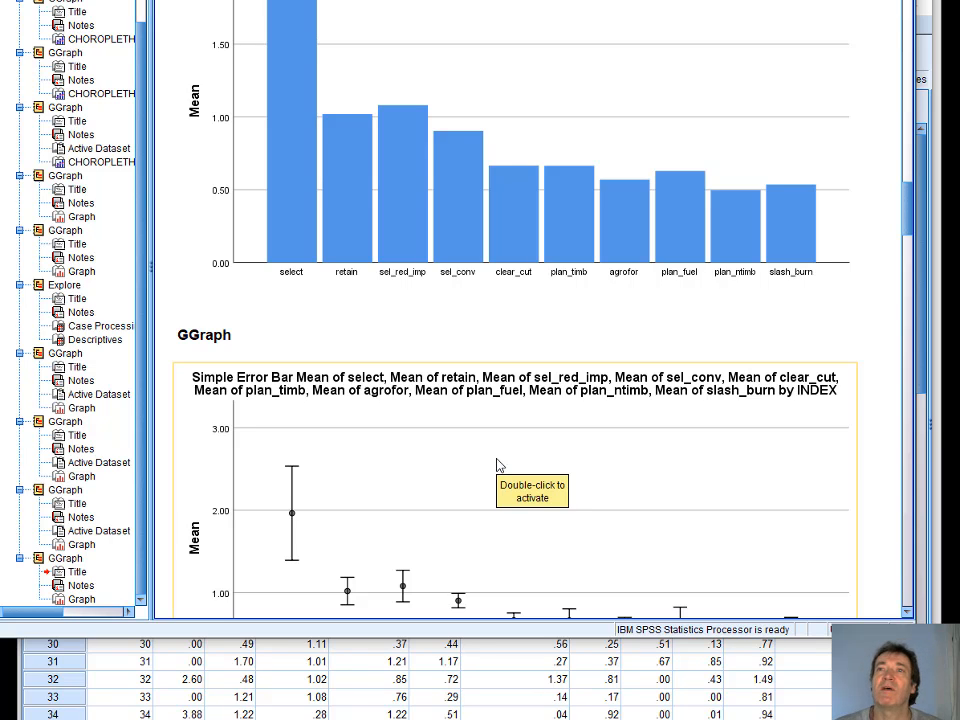
click(410, 298)
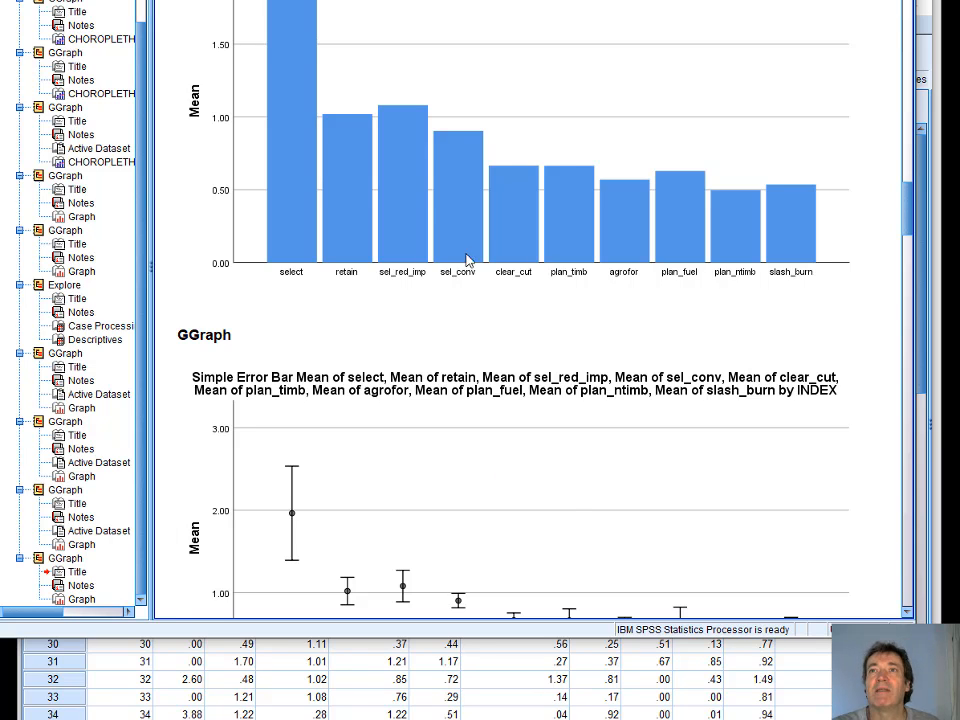
scroll(403, 298, up, 1)
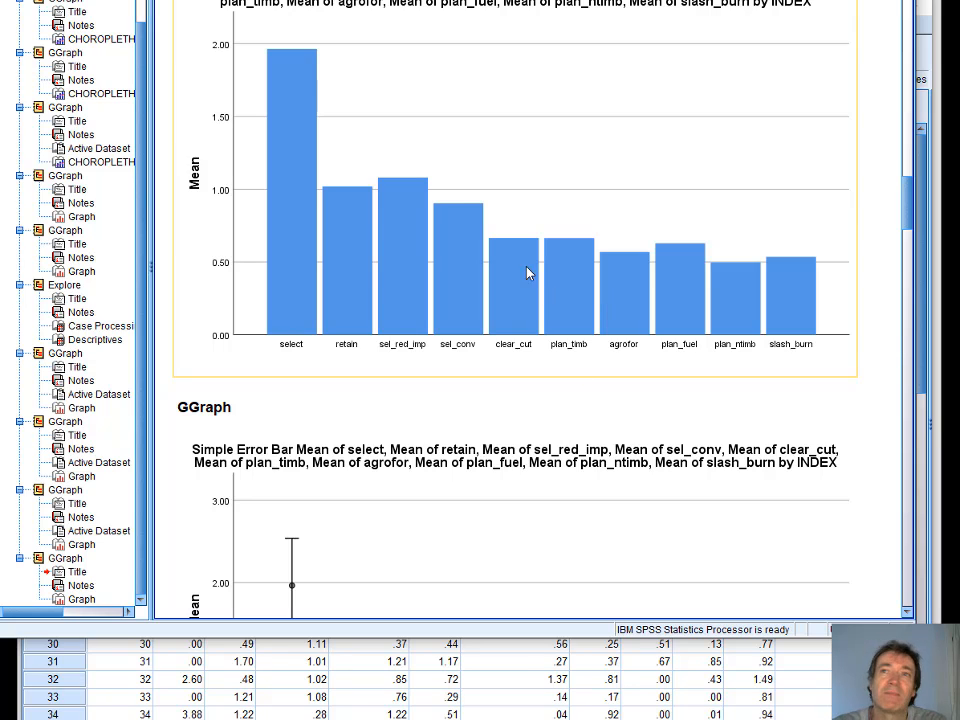
scroll(583, 130, down, 3)
scroll(585, 130, down, 2)
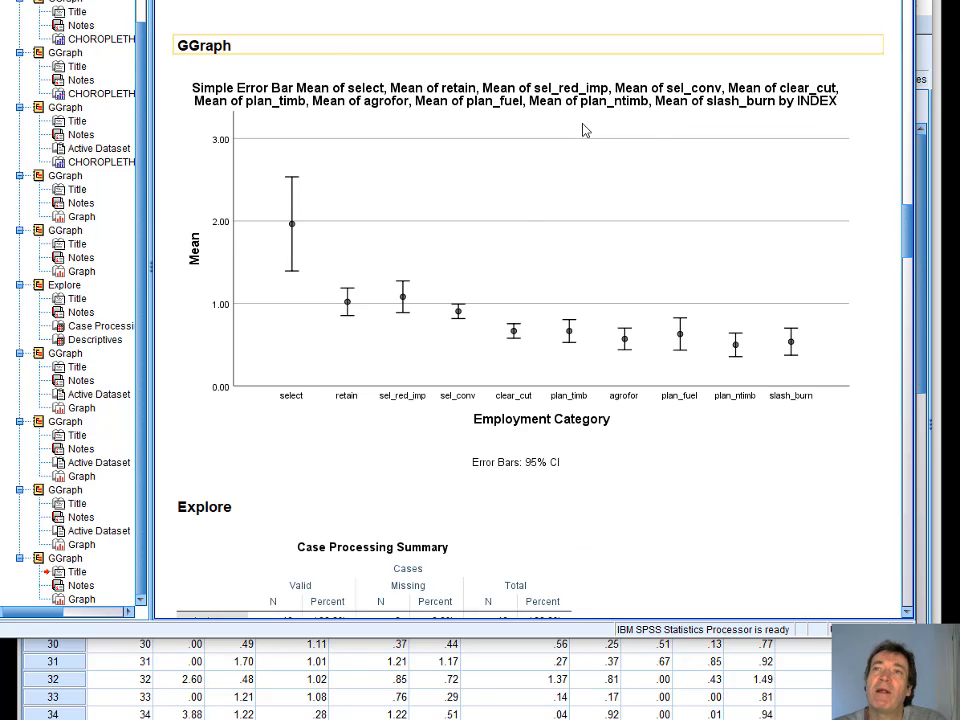
click(585, 130)
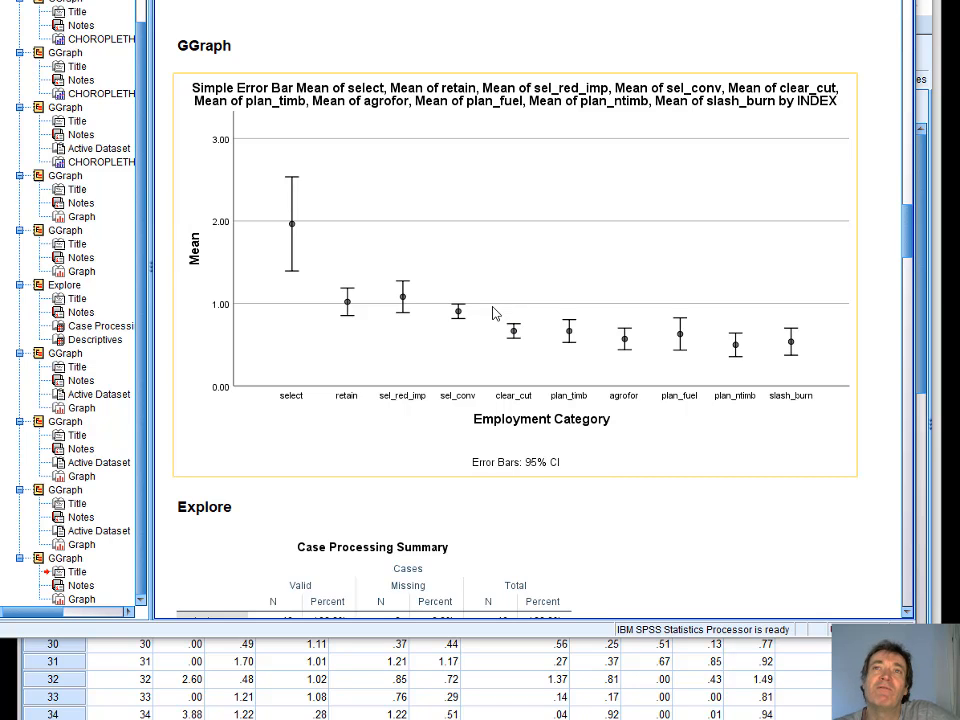
scroll(493, 314, up, 5)
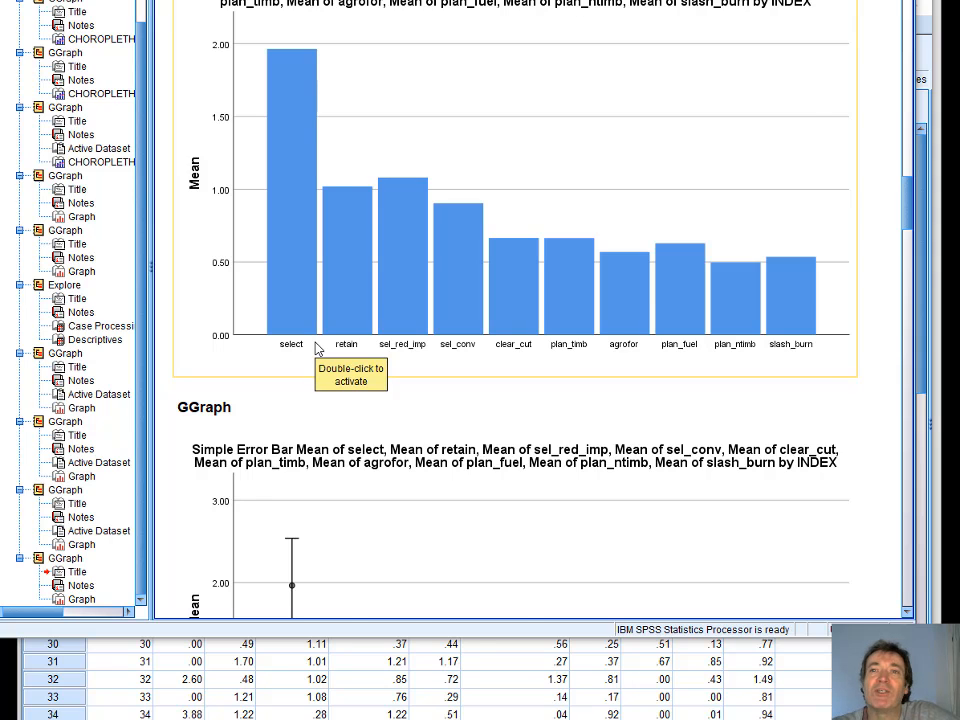
scroll(316, 347, down, 4)
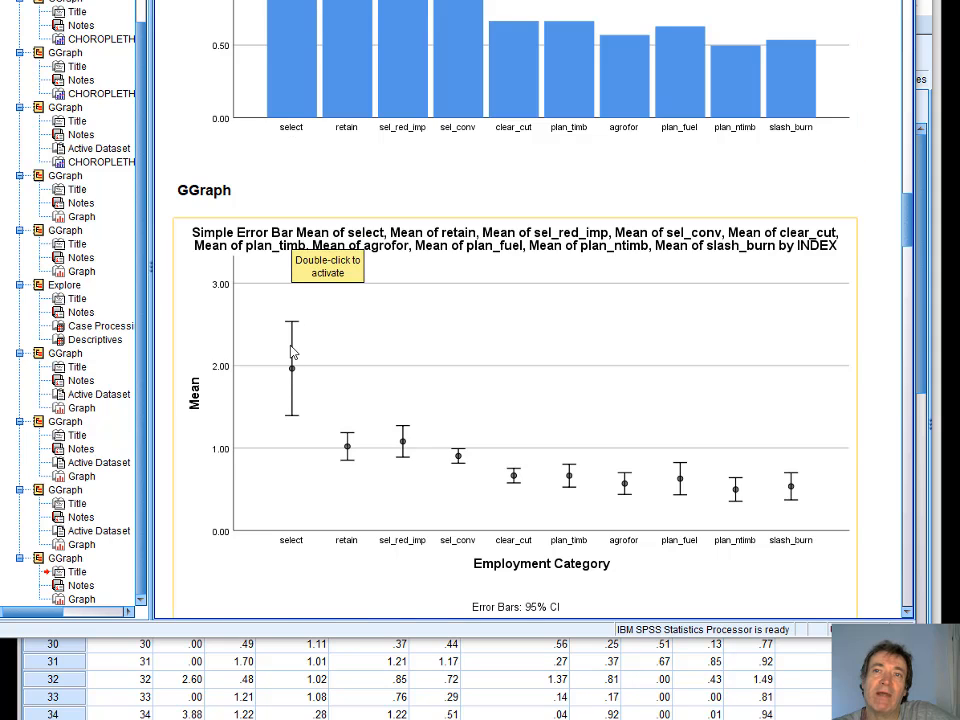
scroll(291, 410, down, 2)
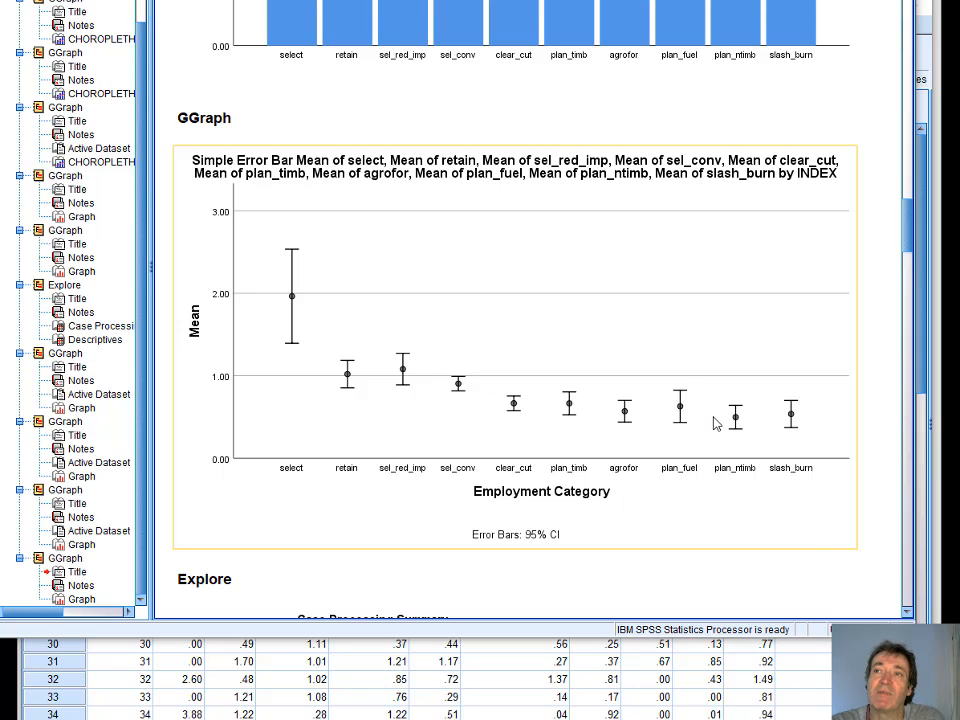
Review the Explore descriptives and the arthropods error bar chart, ending at the birds2 error bar chart.
scroll(739, 408, up, 10)
scroll(741, 408, down, 15)
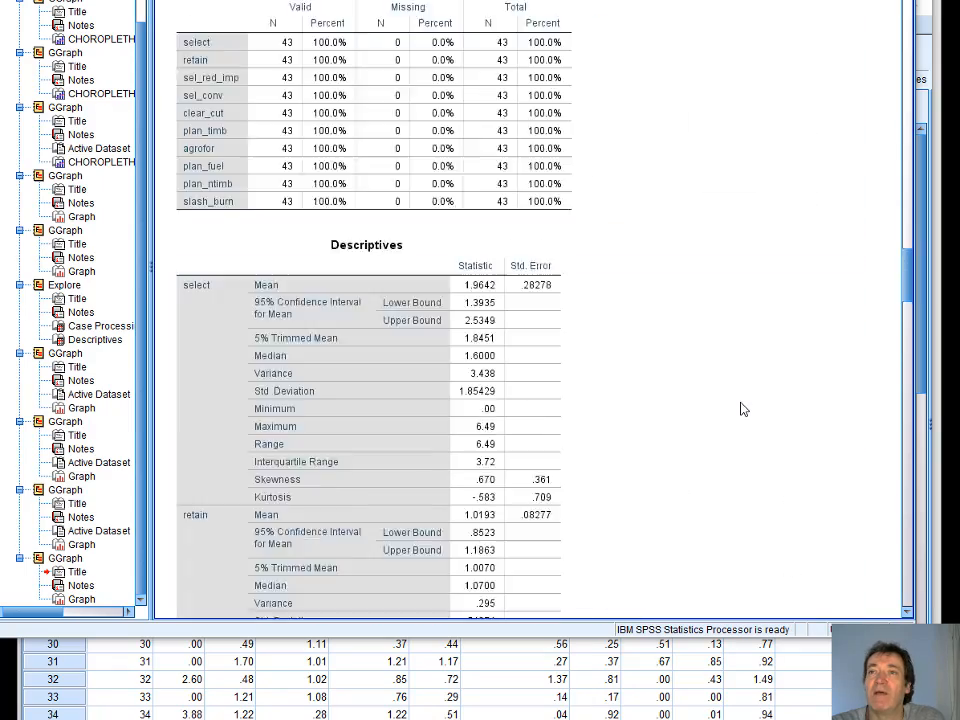
scroll(741, 408, down, 15)
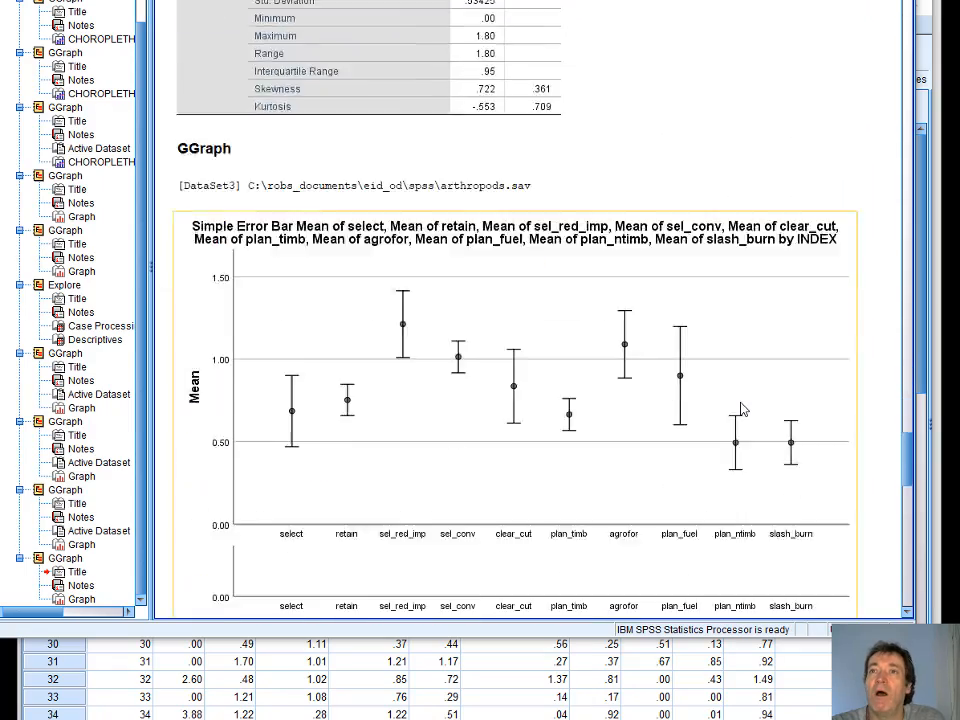
scroll(741, 408, down, 15)
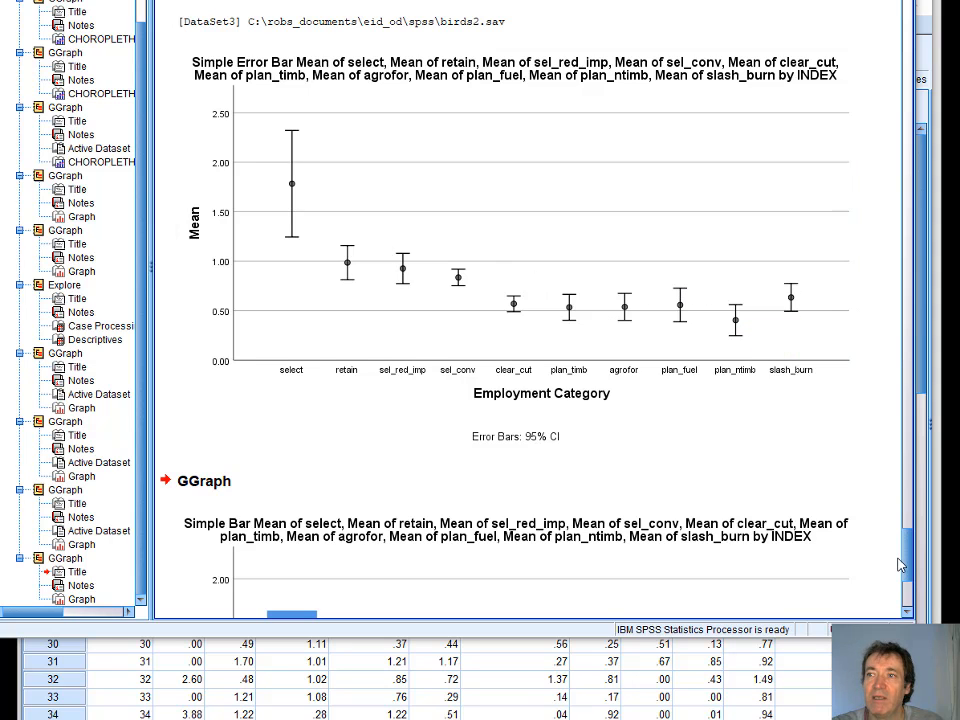
Review the earlier 95% CI error bar chart above Explore, the arthropods and birds2 error bar charts, and the final birds2 bar chart.
drag(905, 562, 310, 250)
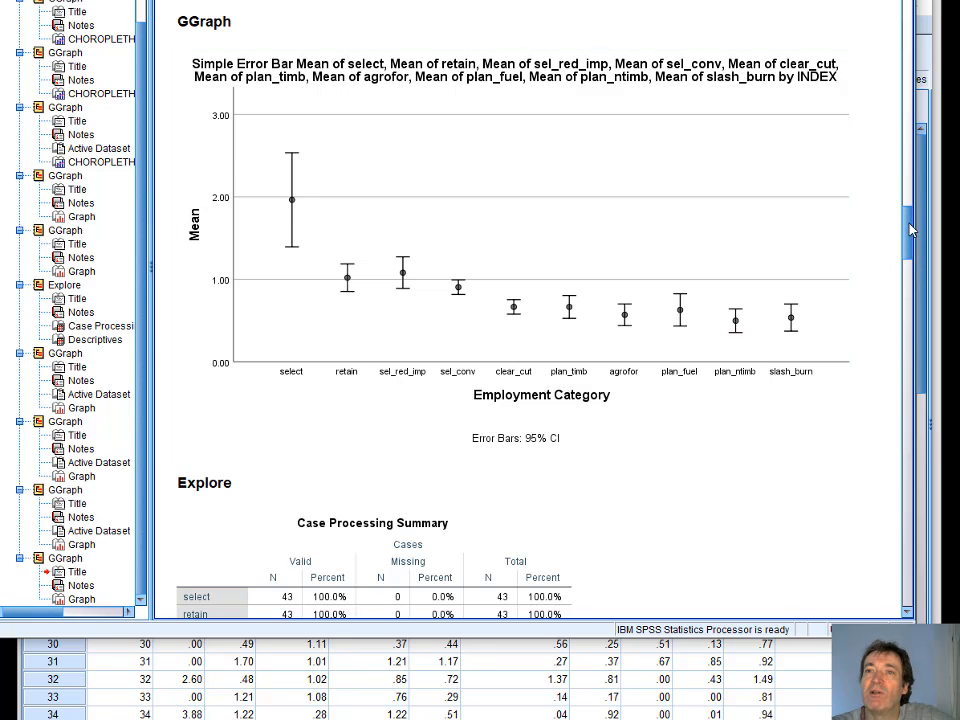
drag(908, 231, 900, 468)
click(677, 476)
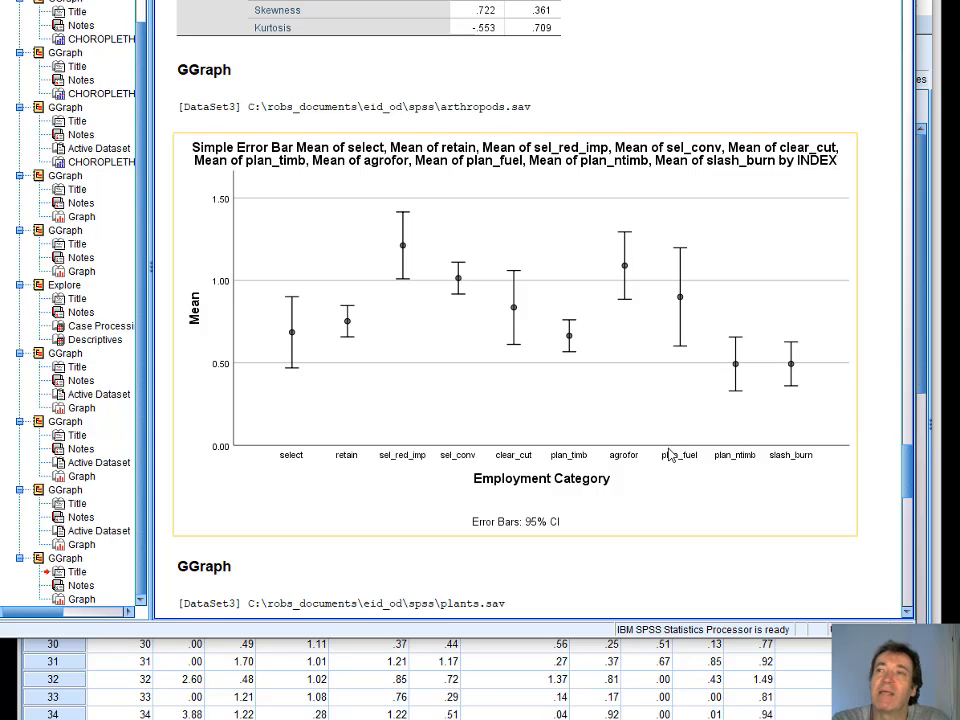
scroll(635, 488, down, 5)
scroll(643, 494, down, 8)
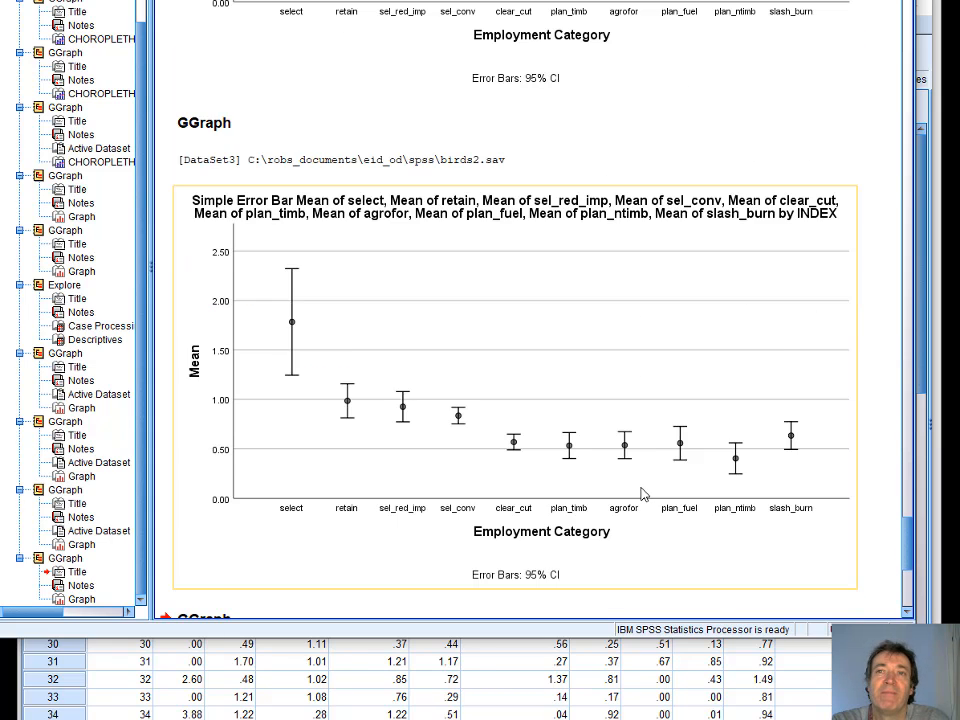
scroll(641, 495, down, 3)
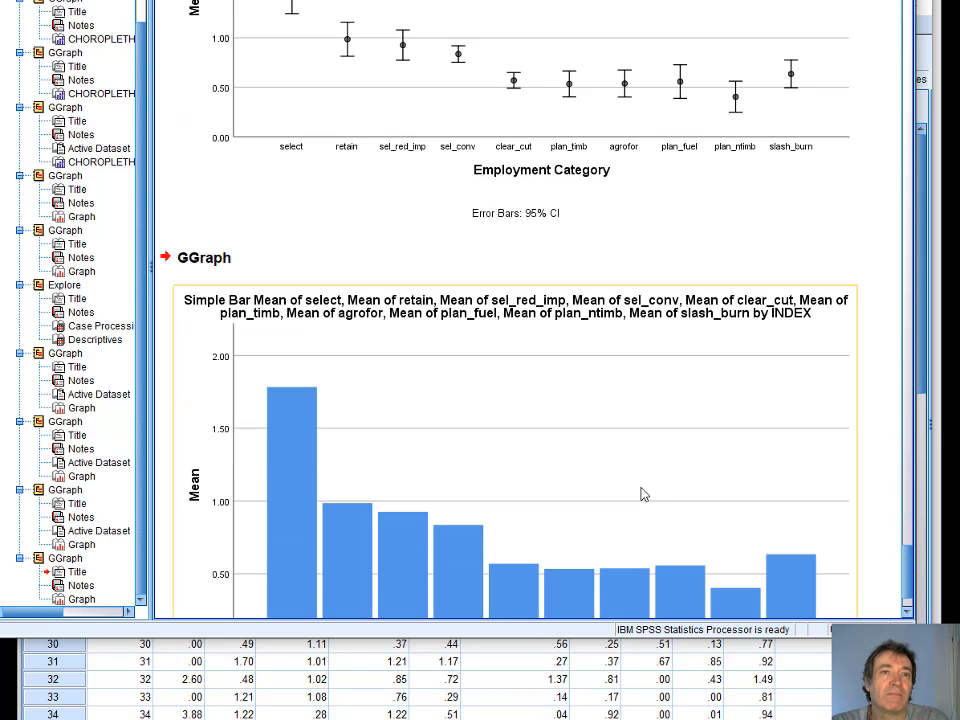
scroll(607, 310, down, 1)
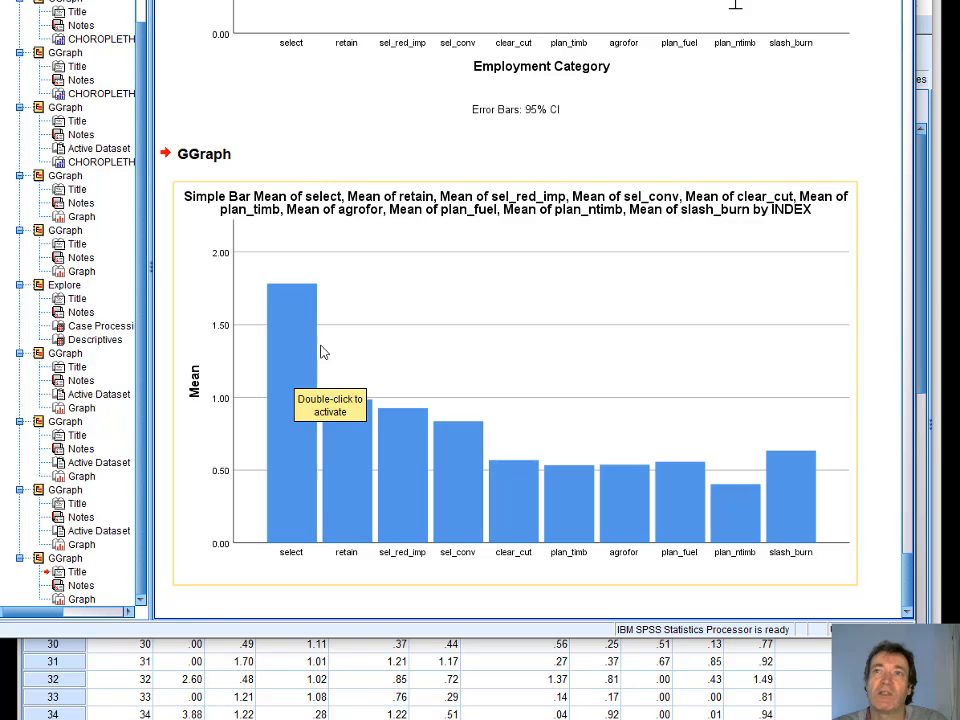
Compare the 95% CI error bar charts of means for the arthropods and plants datasets across the forest management categories.
scroll(321, 349, up, 6)
scroll(427, 326, up, 3)
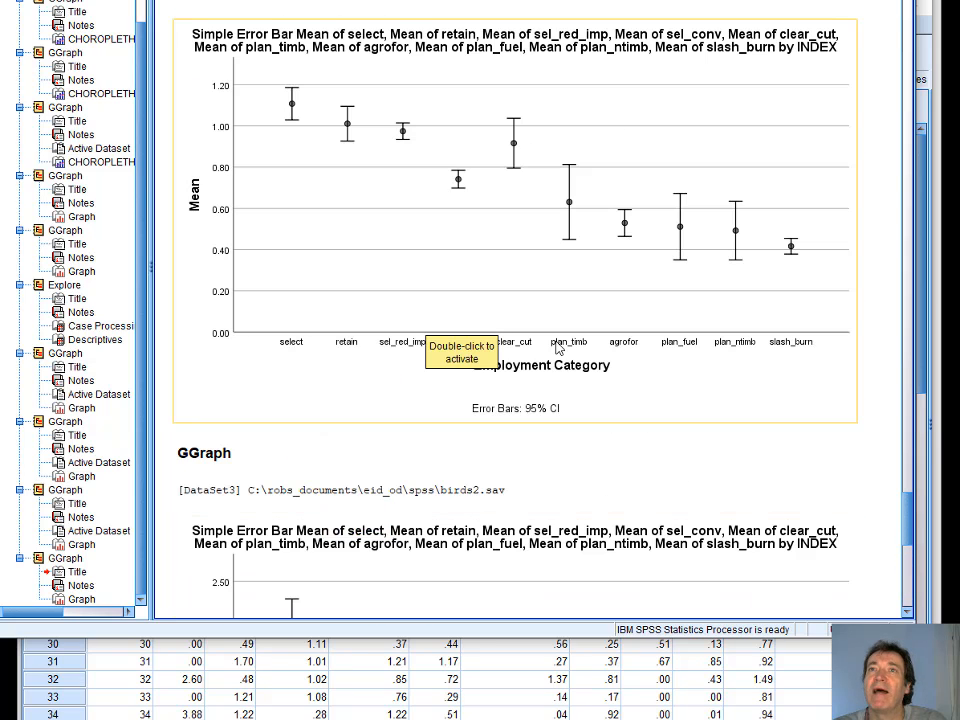
scroll(557, 348, up, 12)
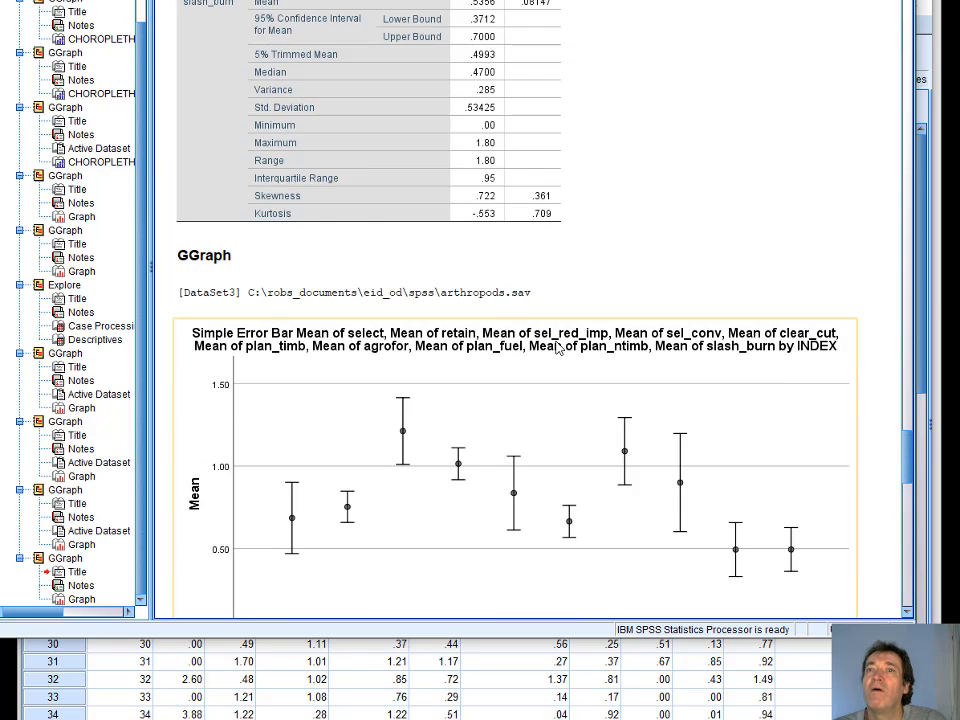
scroll(557, 348, down, 3)
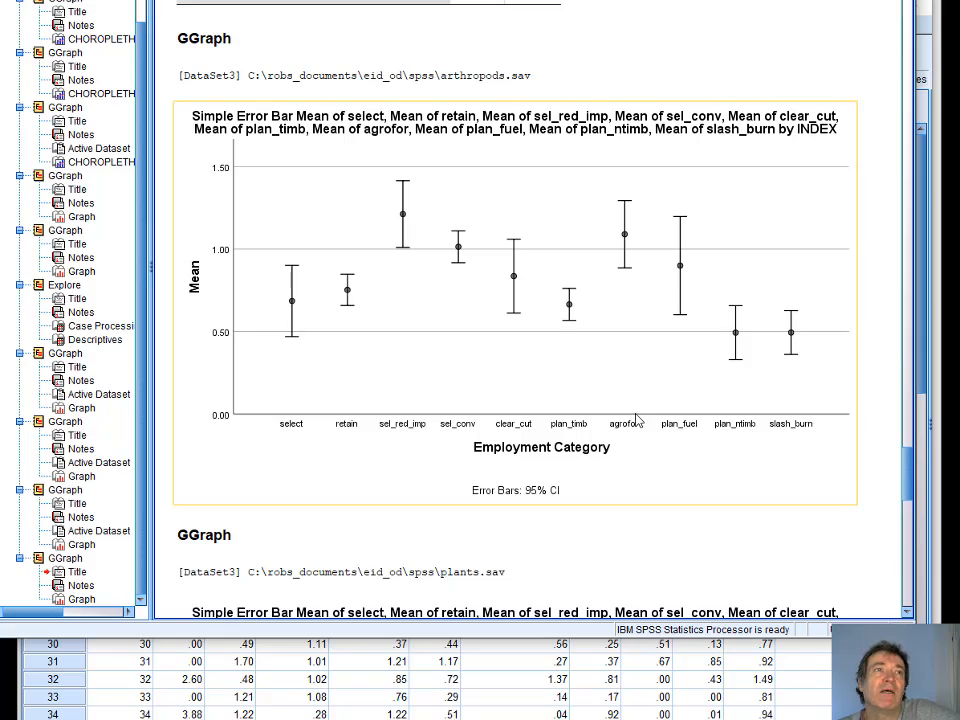
scroll(686, 146, up, 10)
scroll(686, 146, down, 20)
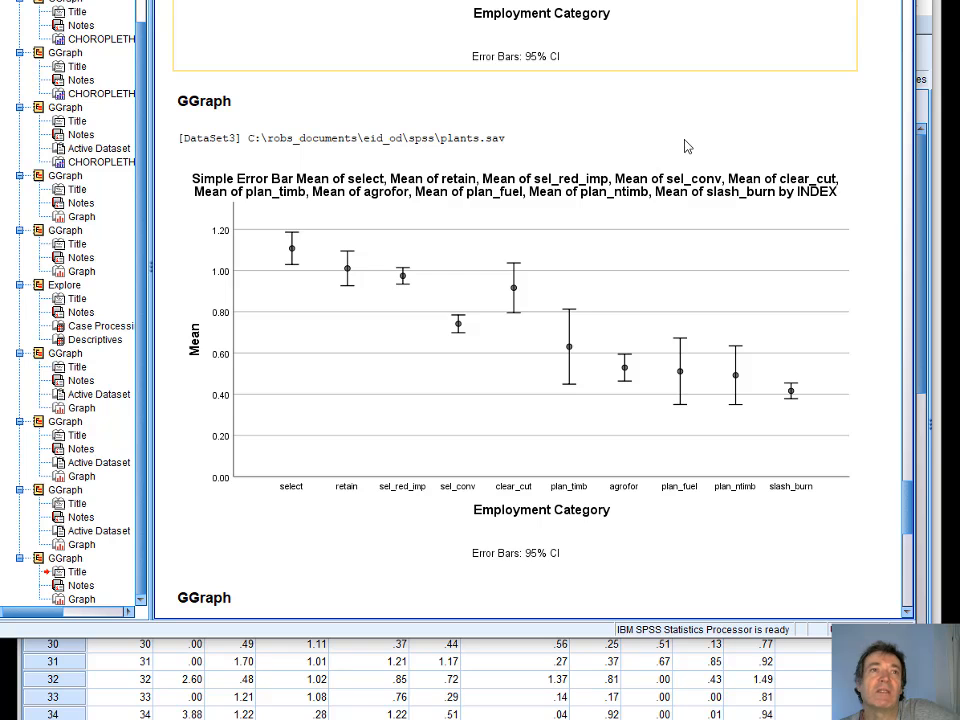
click(600, 242)
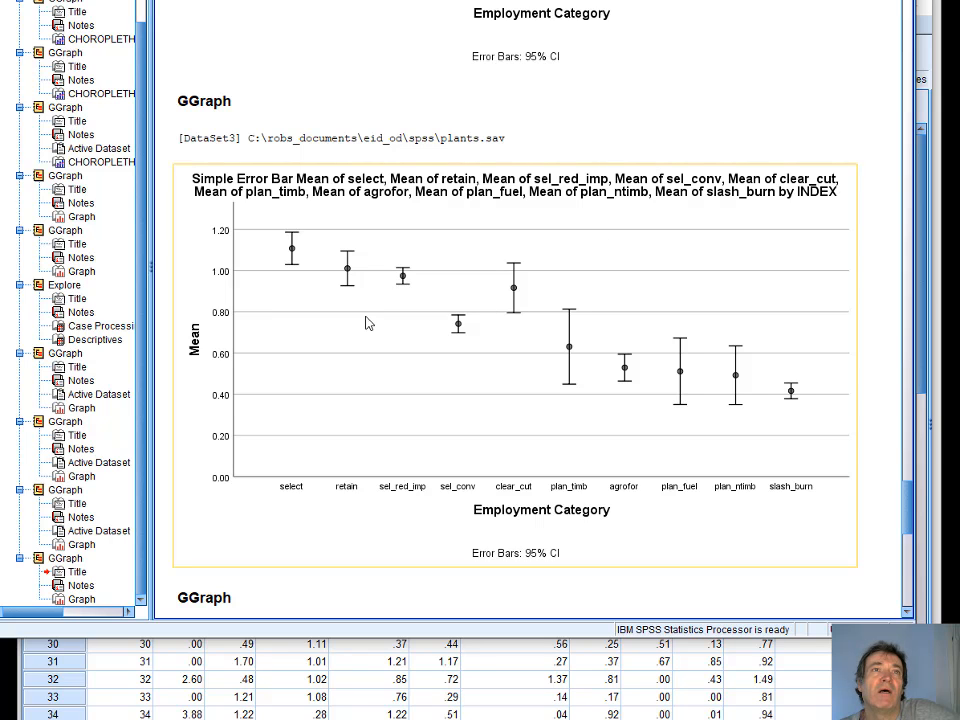
scroll(603, 374, up, 5)
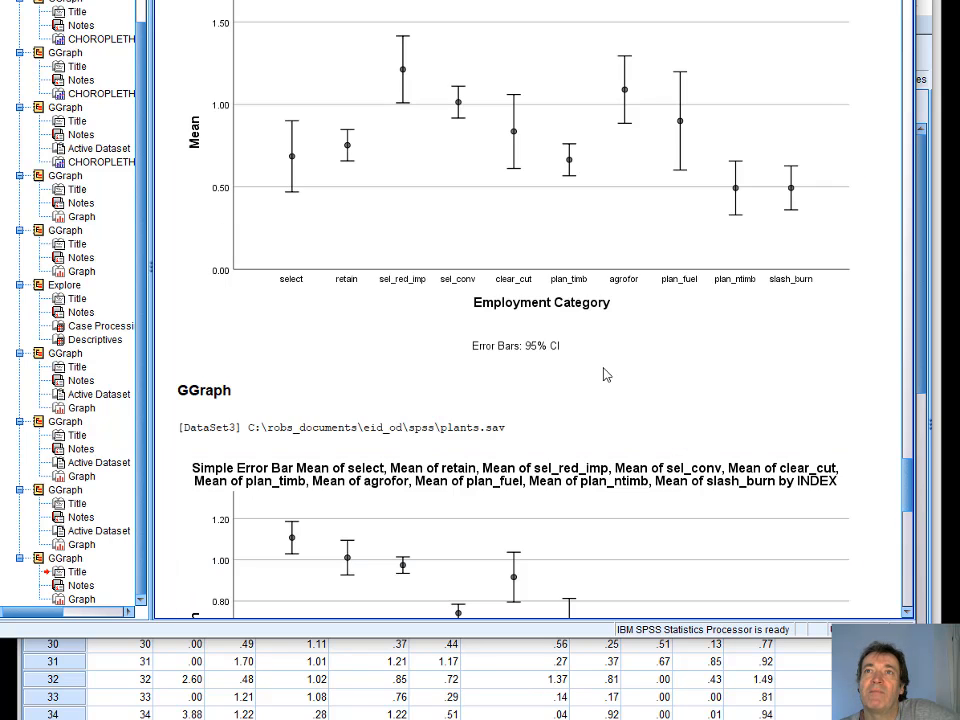
click(771, 394)
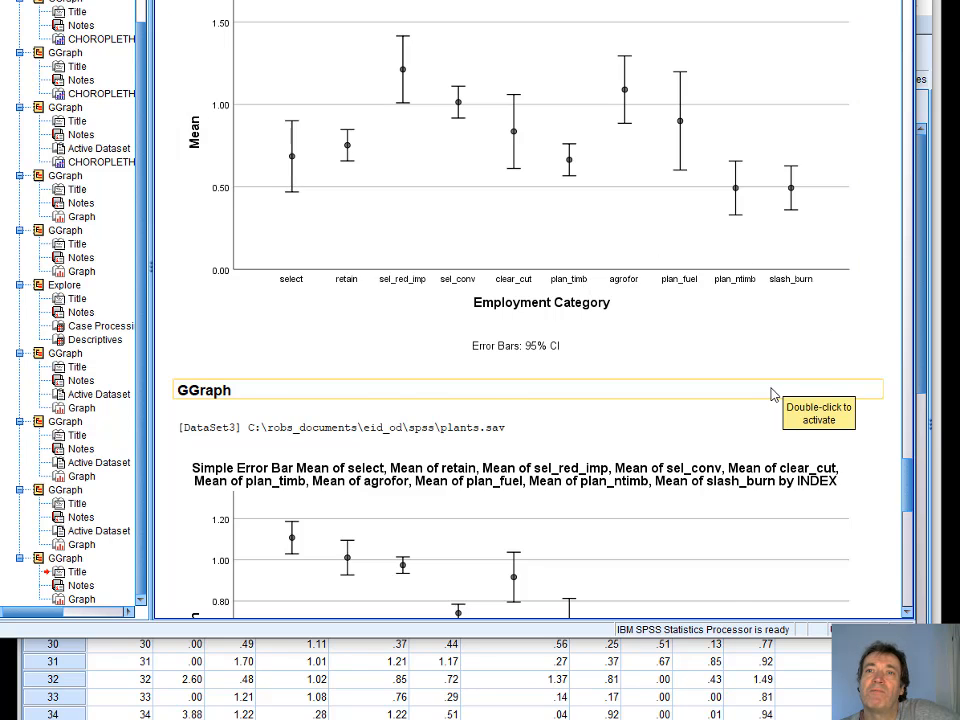
scroll(771, 394, down, 4)
click(651, 441)
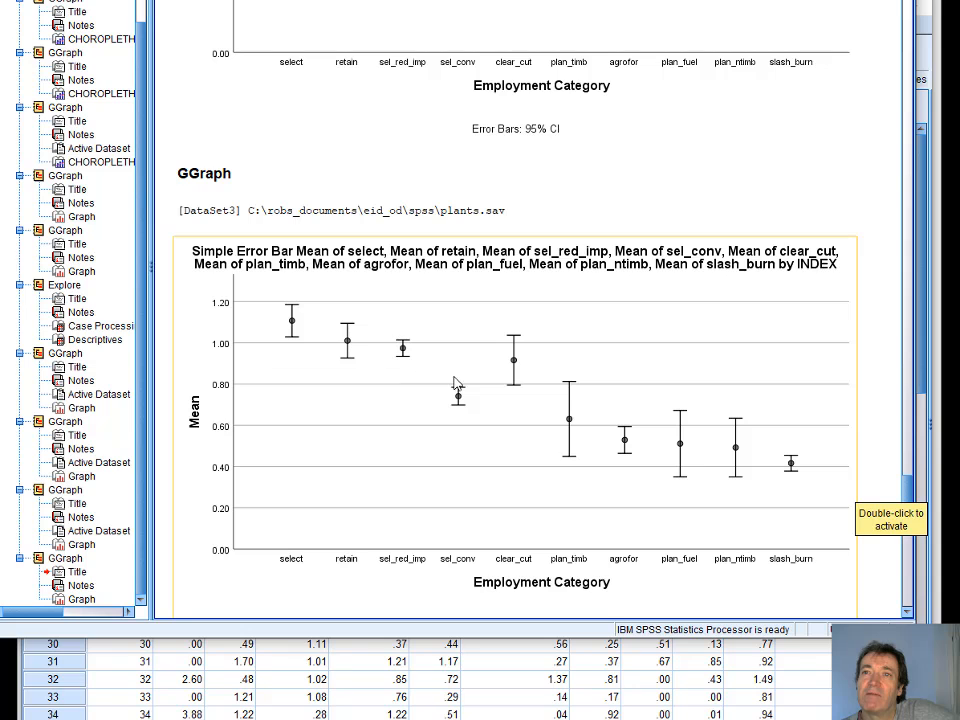
Compare the birds2 error bar chart with the plain birds2 bar chart of means directly below it.
scroll(461, 424, down, 10)
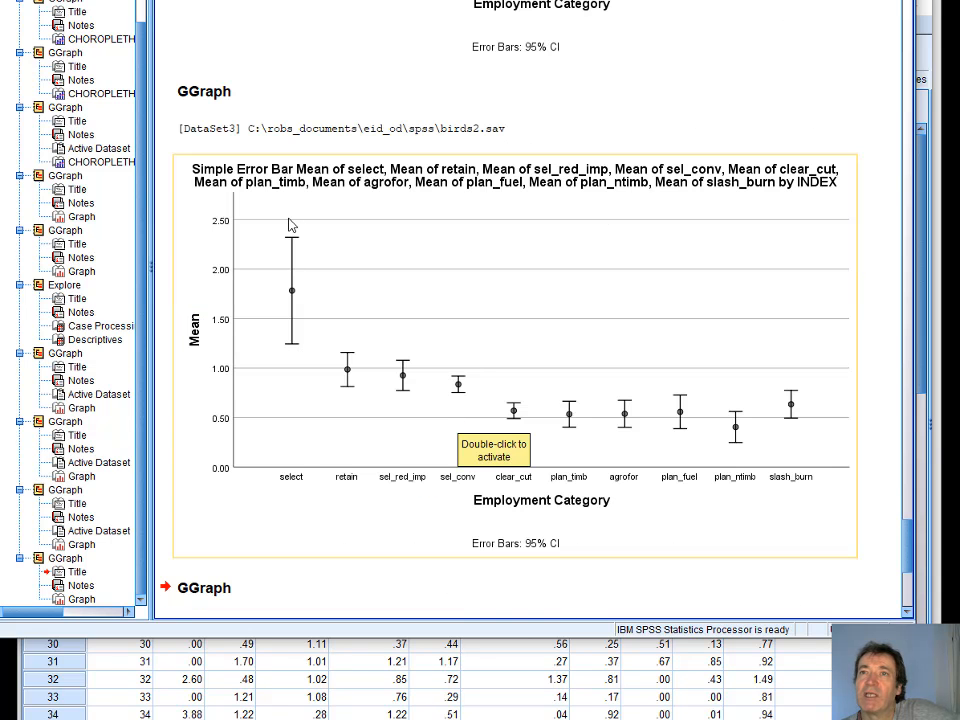
scroll(290, 225, down, 5)
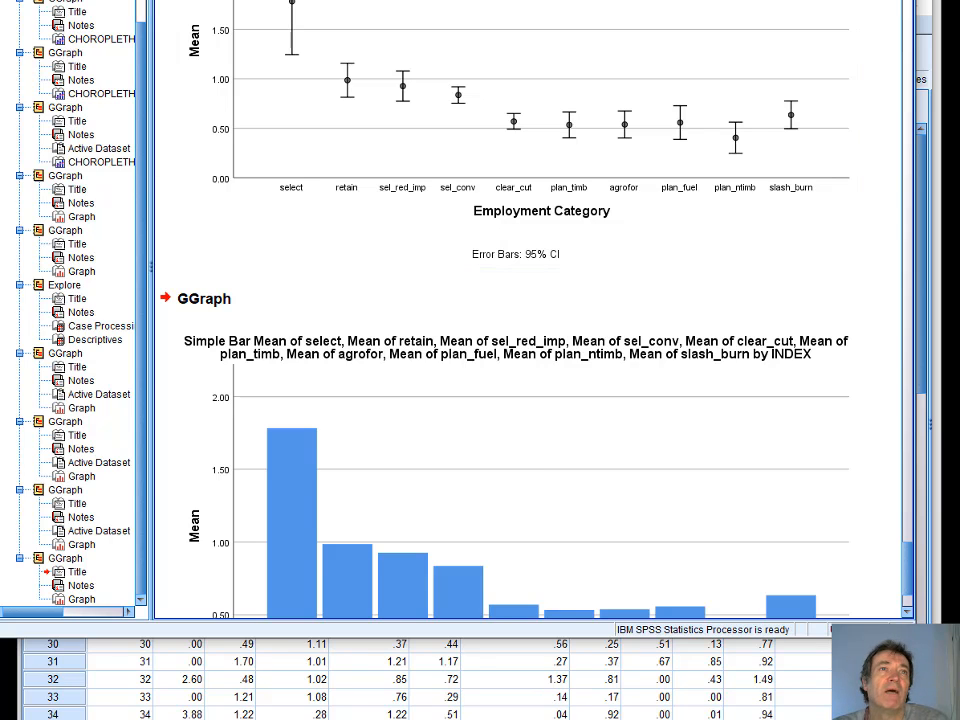
scroll(392, 467, down, 3)
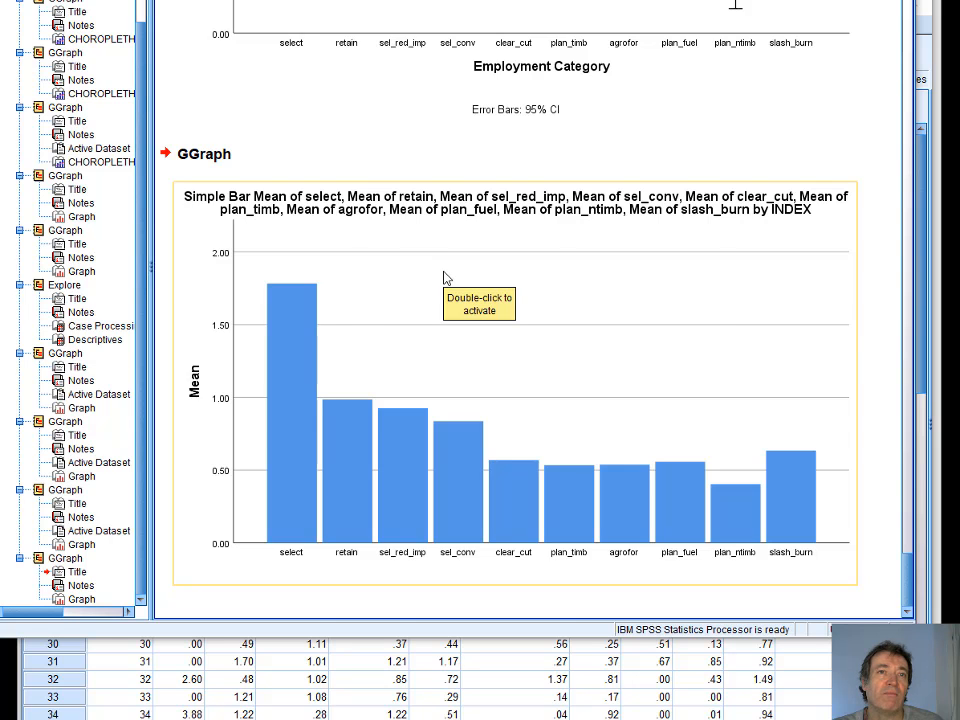
Generate the birds2 bar chart of means again with error bars displayed as 95% confidence intervals.
key(alt+Tab)
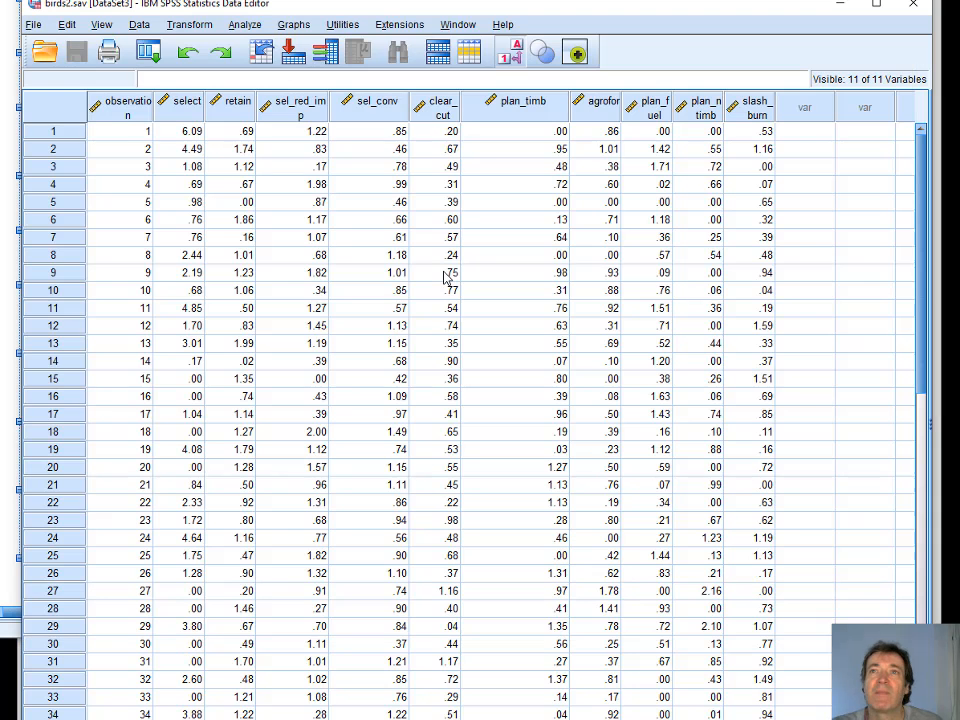
click(292, 25)
click(298, 43)
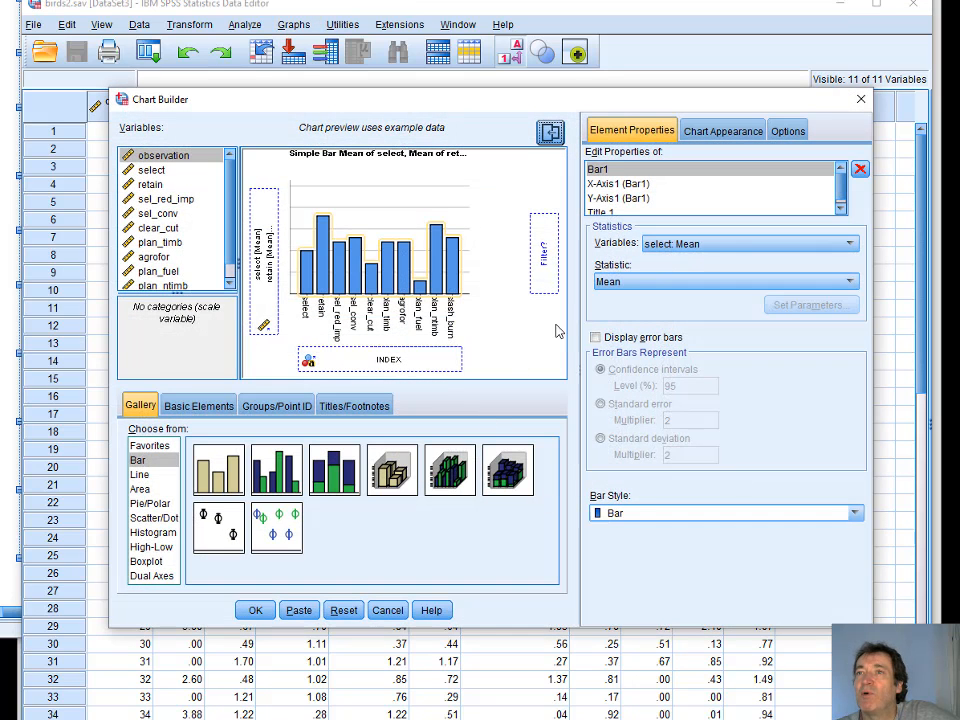
click(596, 337)
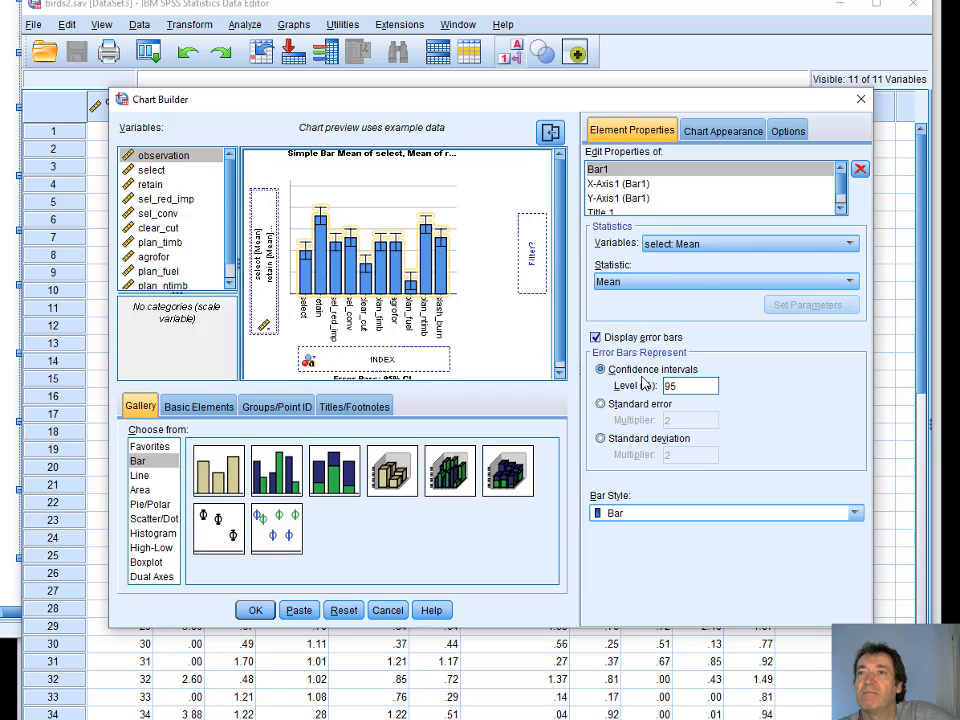
click(386, 610)
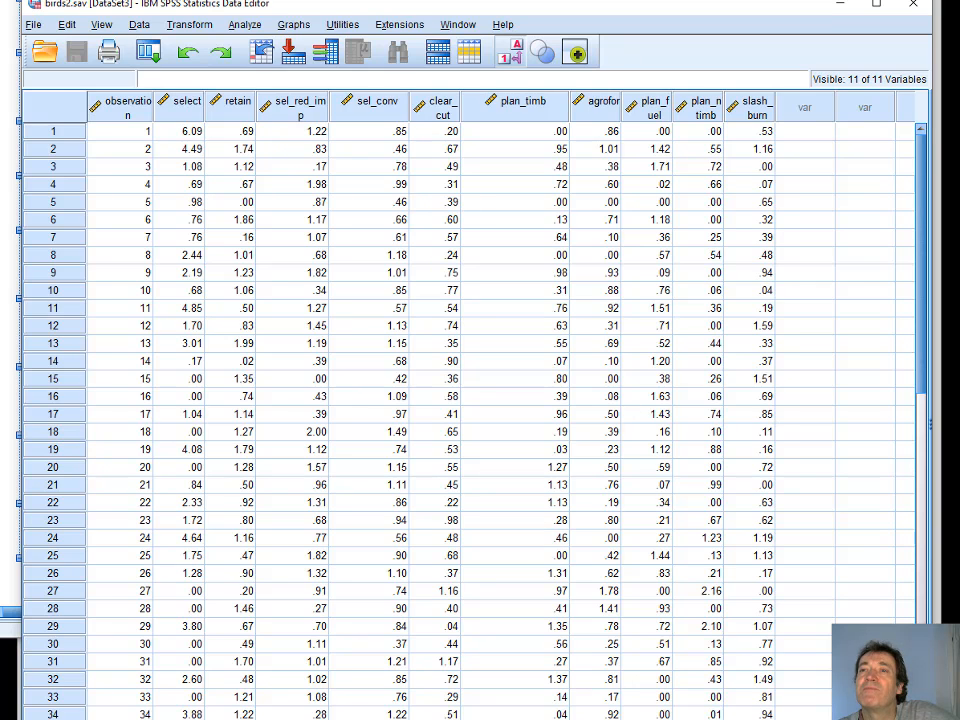
click(615, 3)
scroll(606, 297, down, 6)
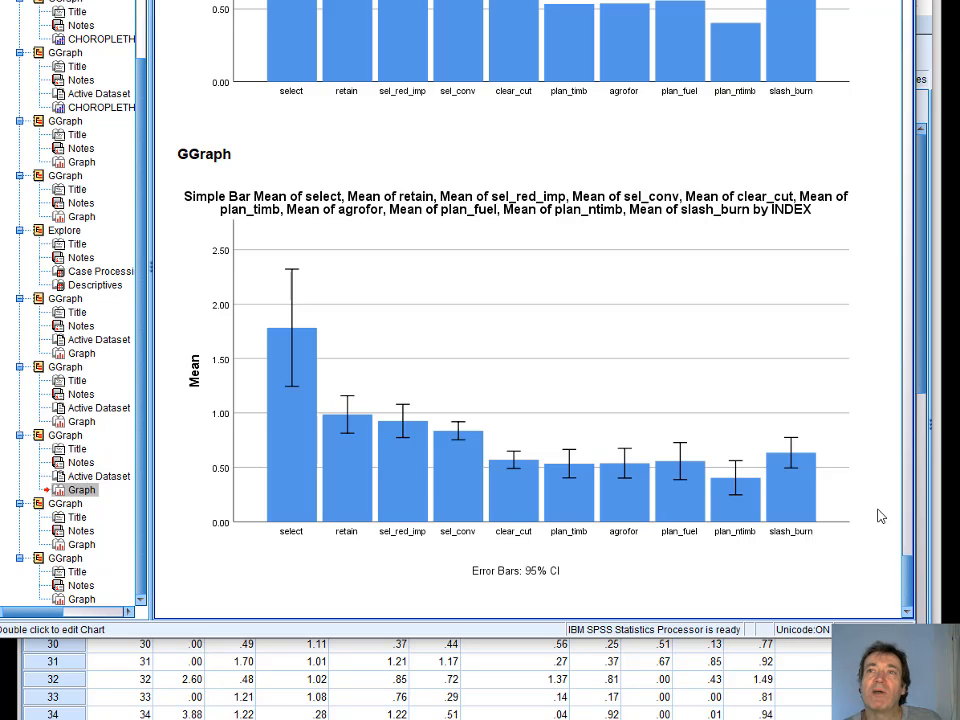
Switch to the article PDF, enlarge its window, and examine the Amphibians error bar panel and the panel above it.
key(alt+Tab)
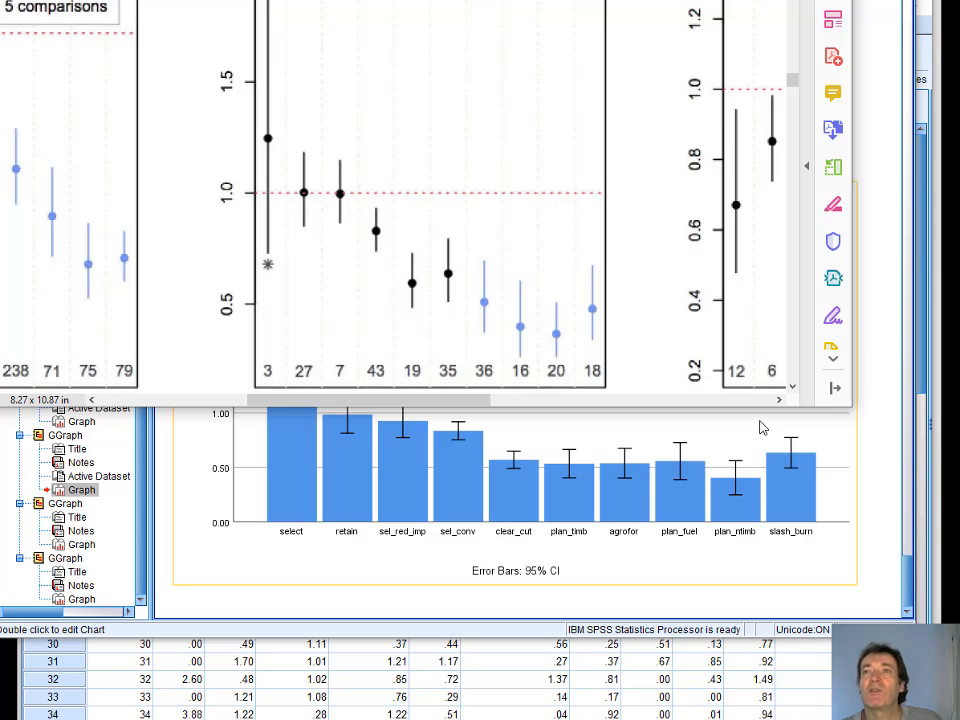
drag(692, 408, 694, 604)
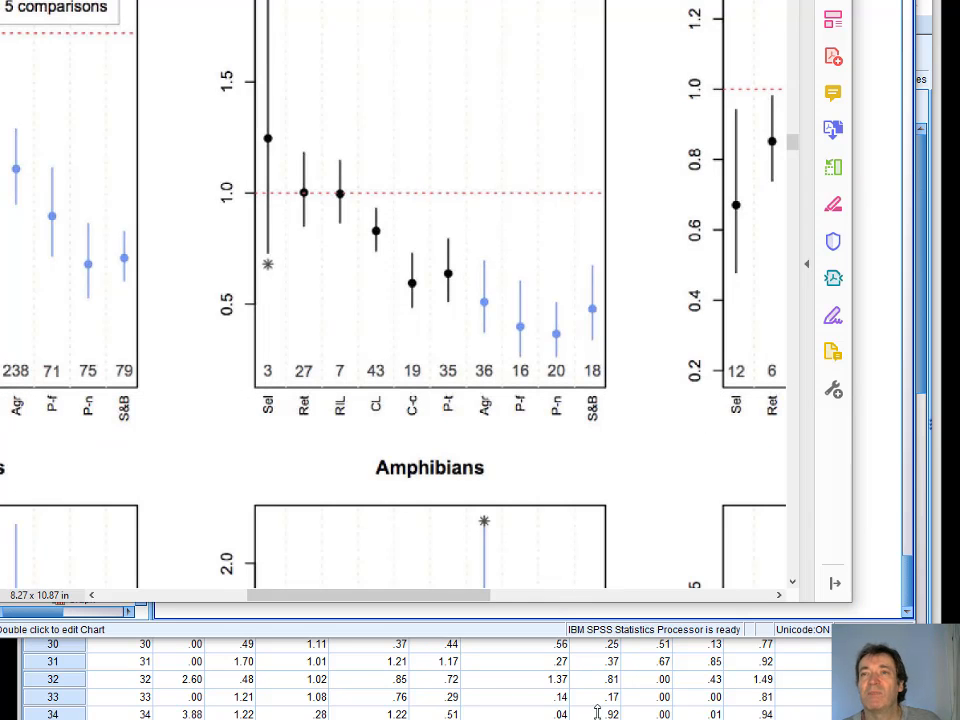
scroll(413, 445, down, 2)
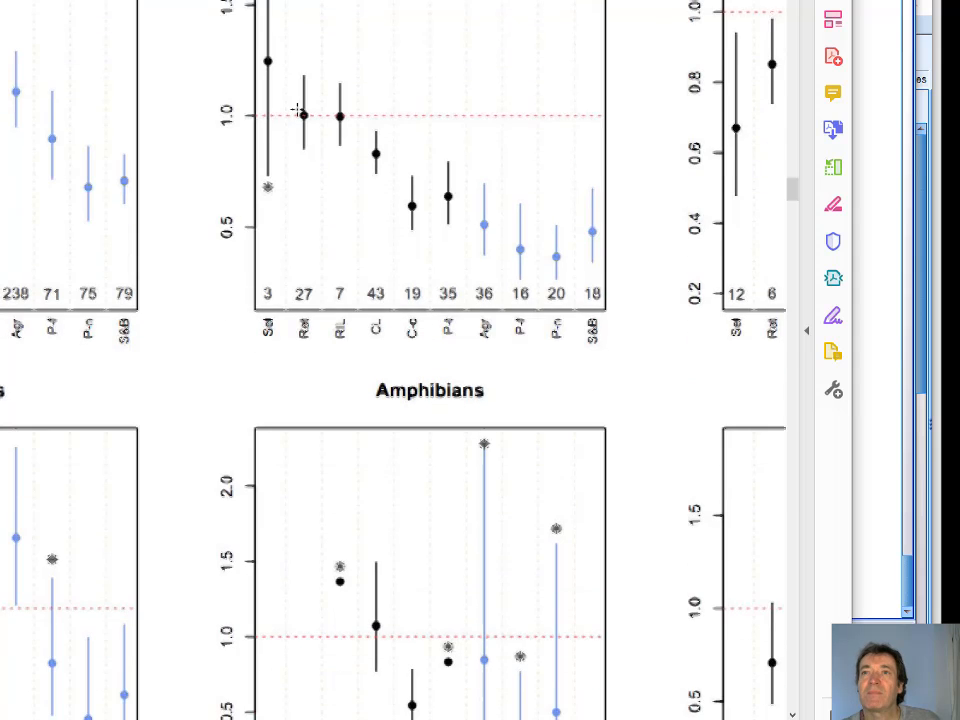
scroll(297, 110, down, 4)
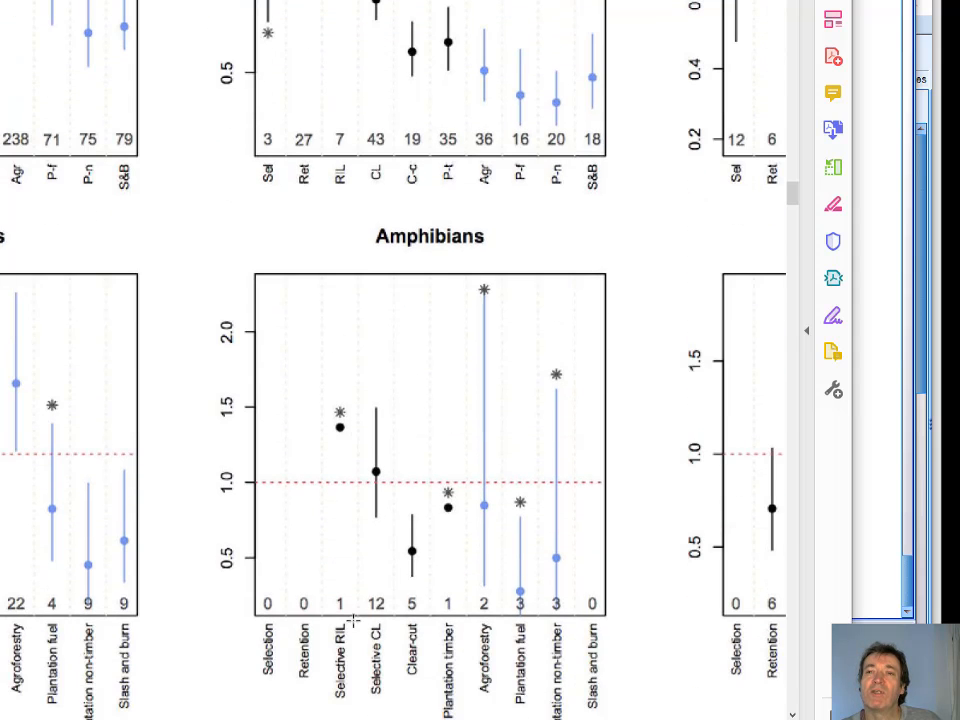
scroll(417, 397, up, 3)
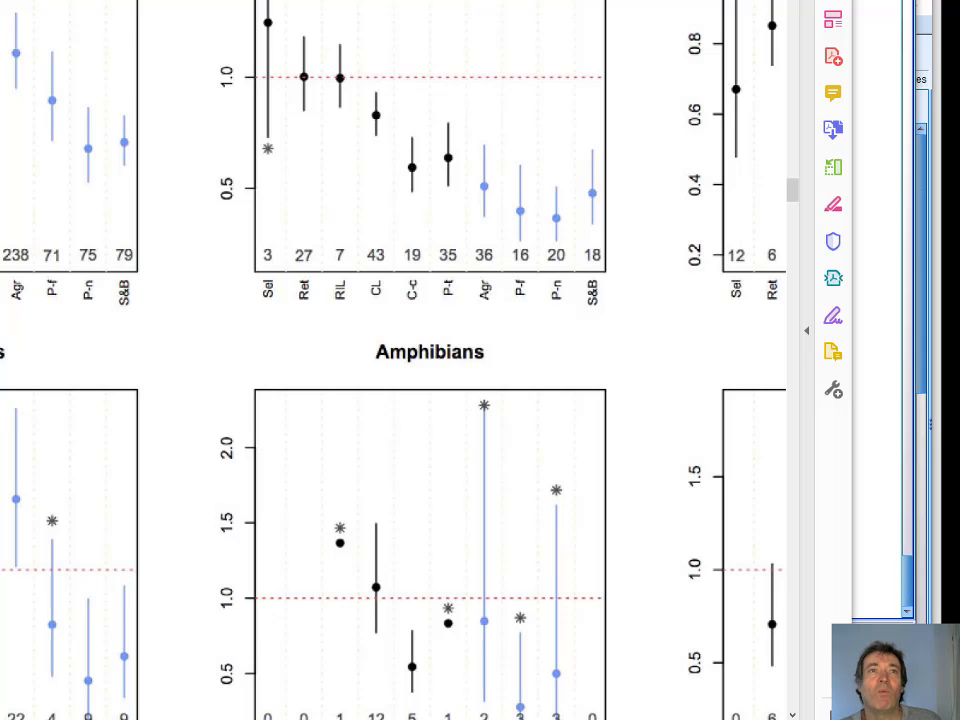
Return to the SPSS output and compare the birds2 bar chart with 95% CI error bars against the plain version above it.
key(alt+Tab)
click(318, 328)
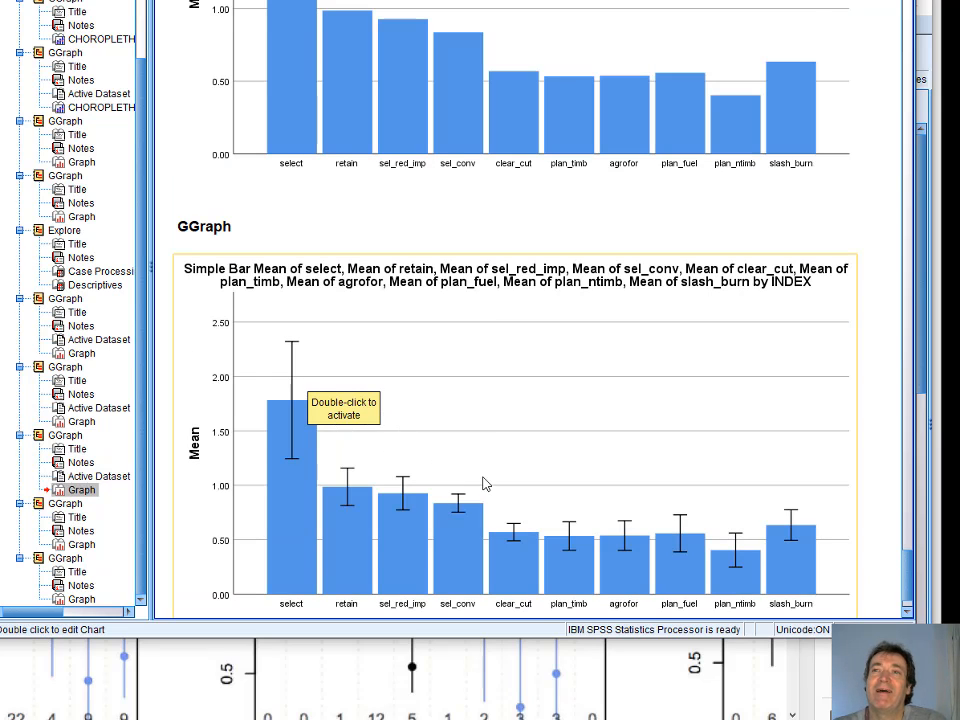
scroll(489, 475, up, 3)
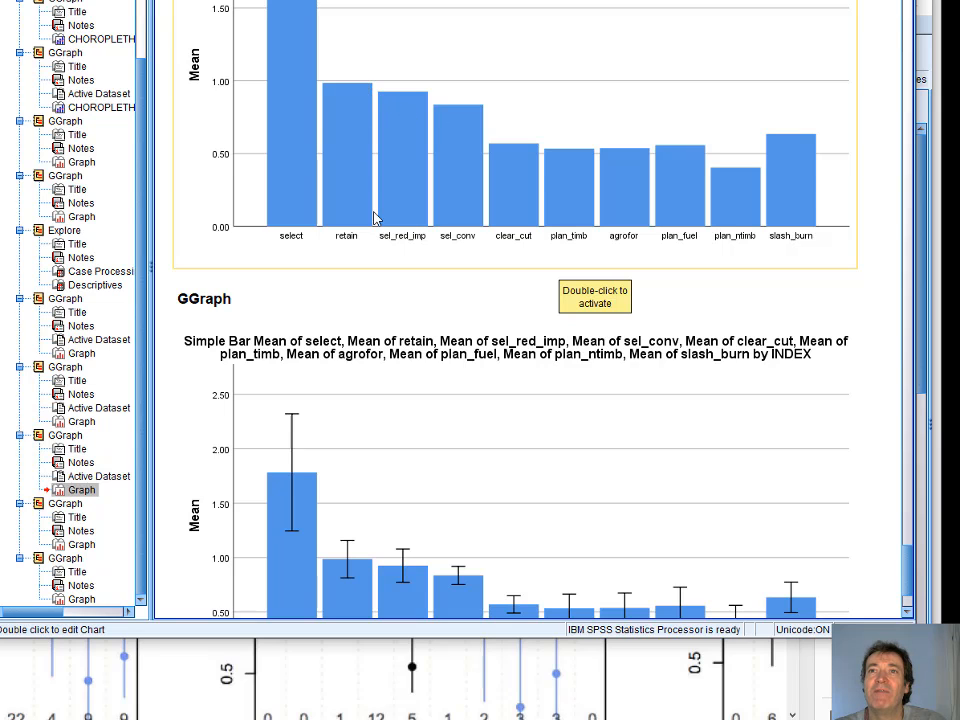
scroll(400, 250, down, 3)
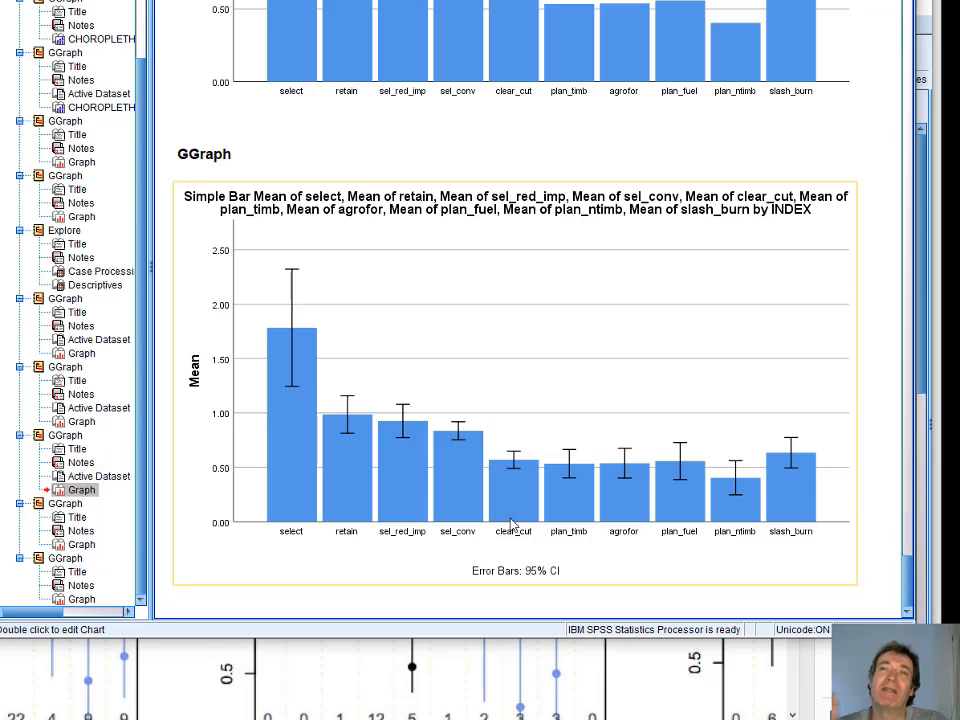
click(660, 598)
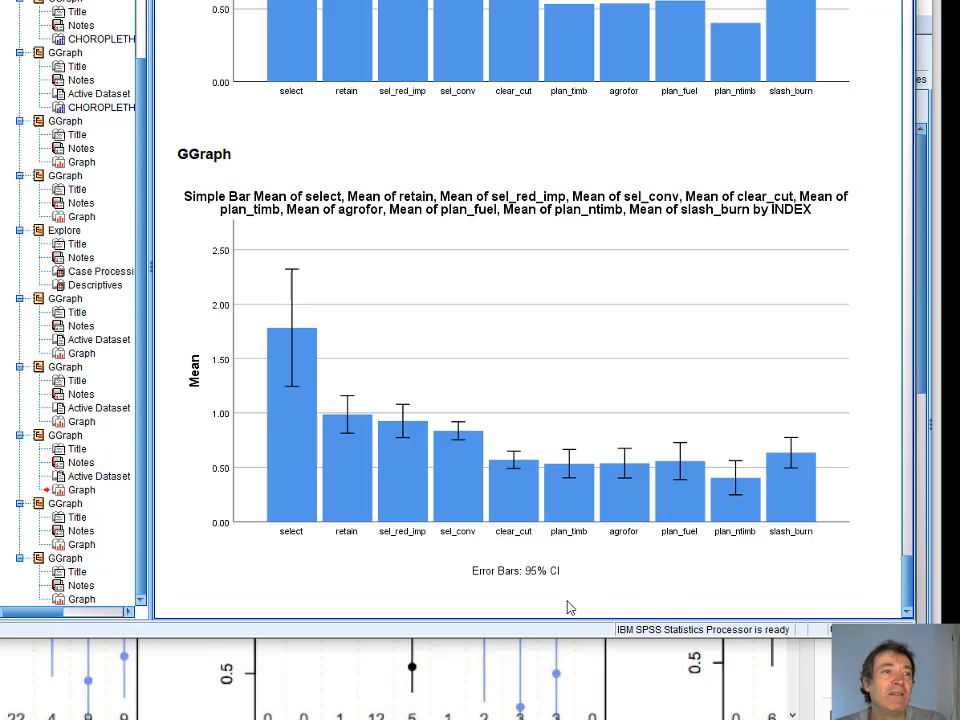
click(664, 583)
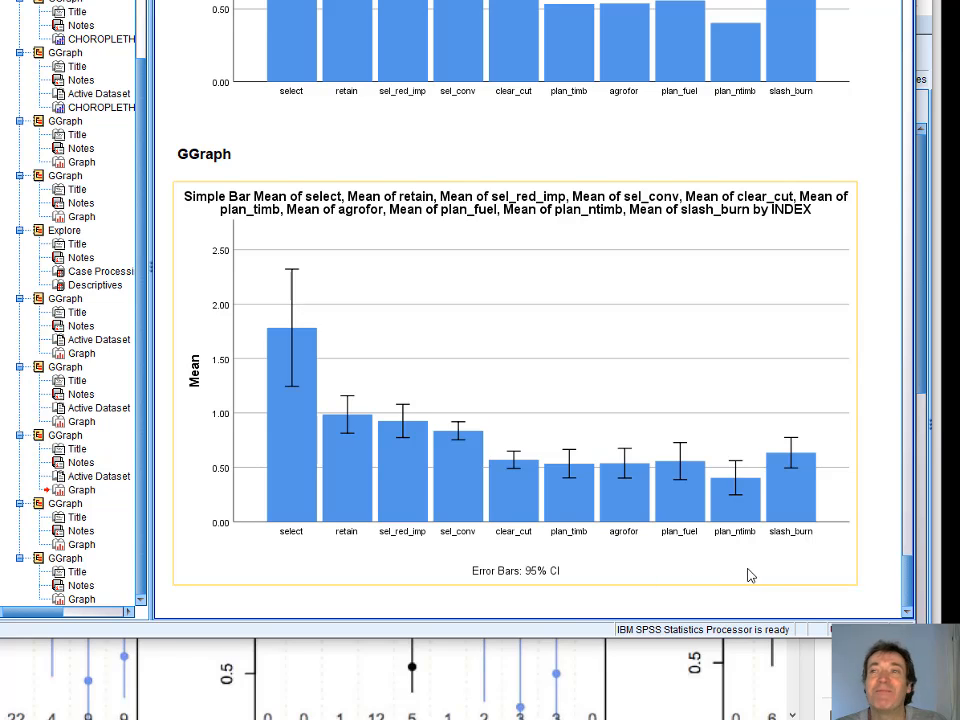
click(843, 604)
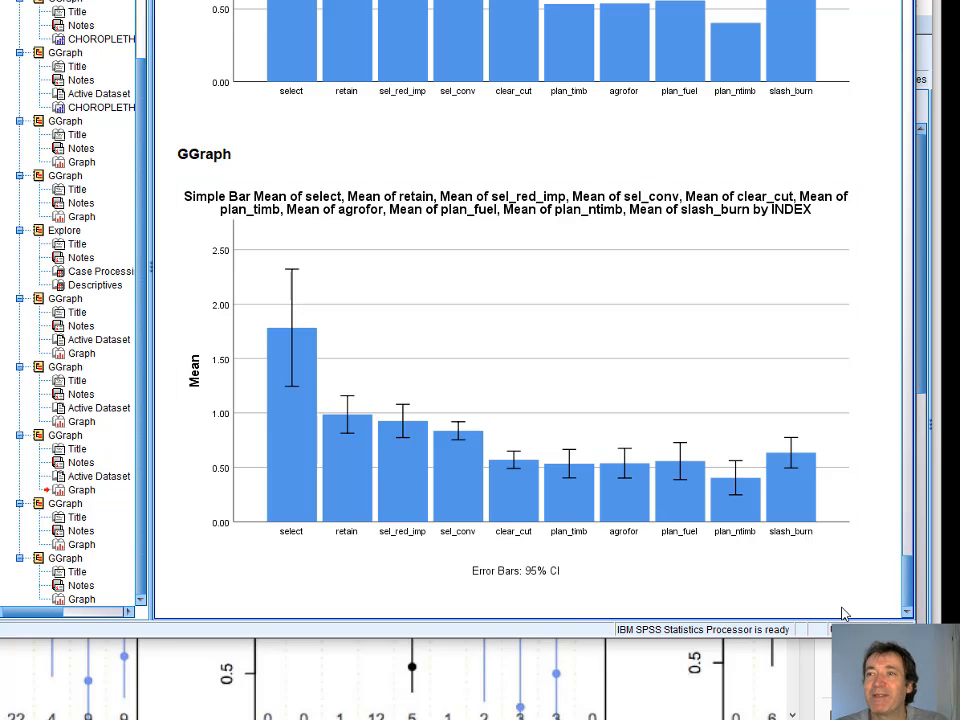